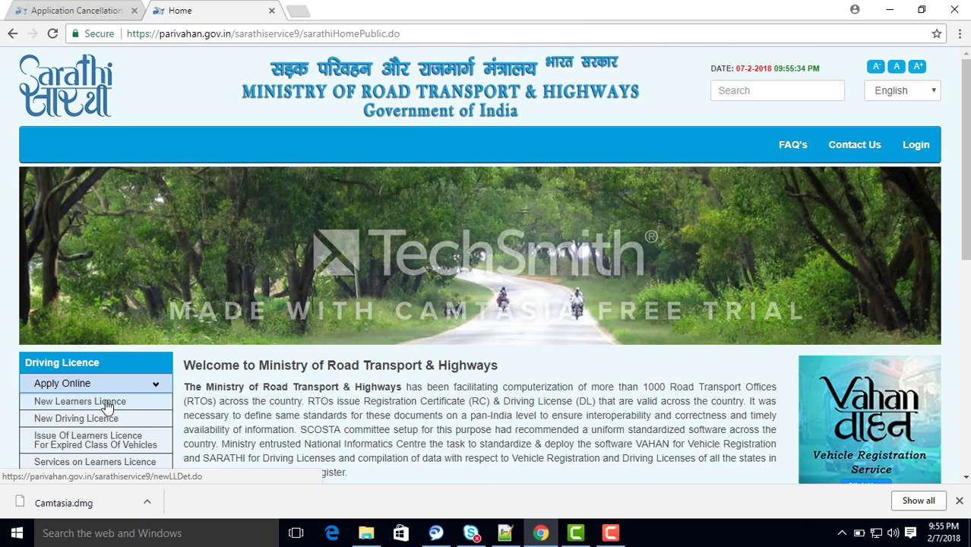
Start a new learner's licence application and submit the choice of not having any licence, with no special category.
click(107, 408)
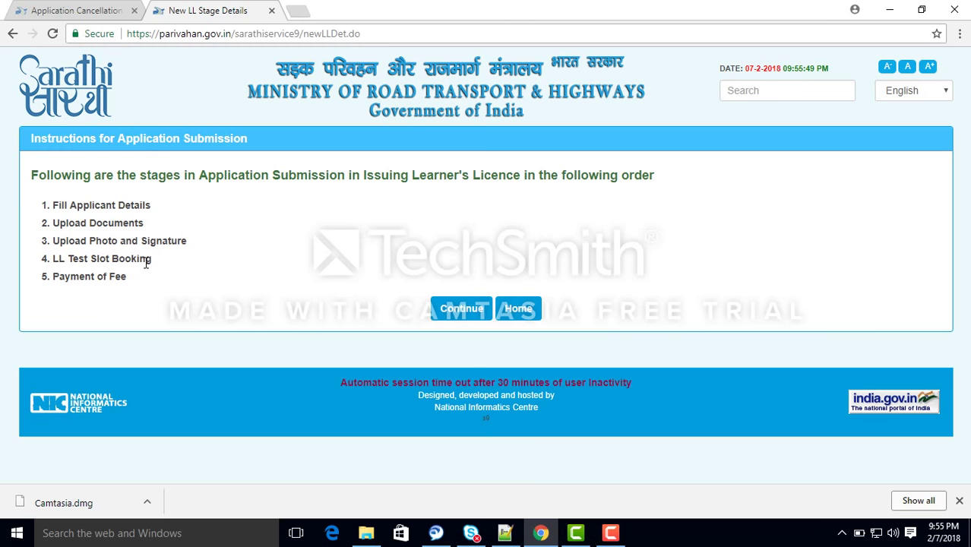
click(457, 319)
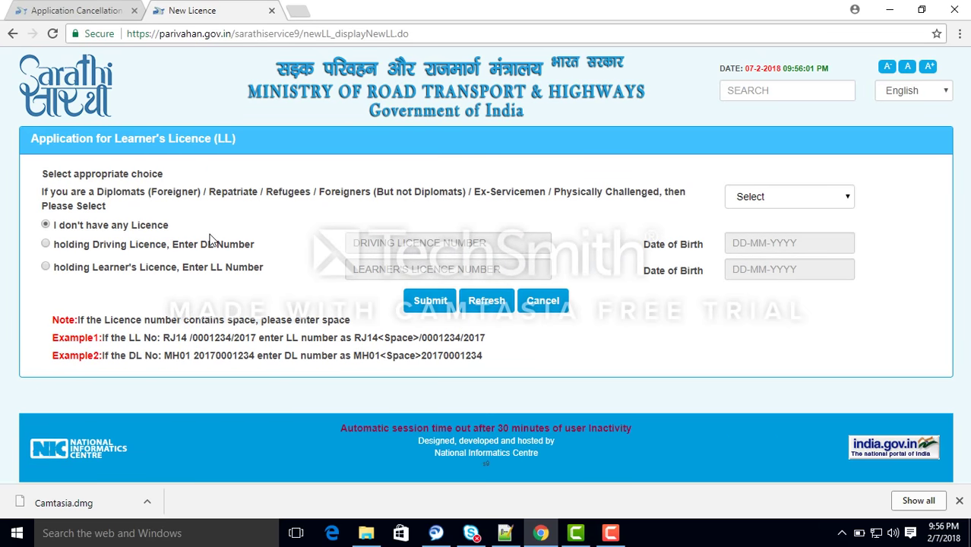
click(46, 245)
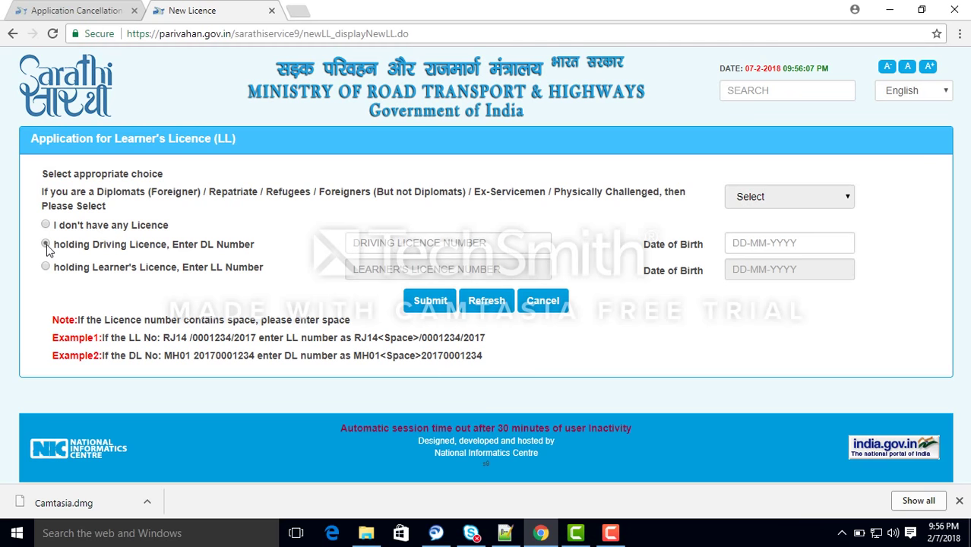
click(404, 249)
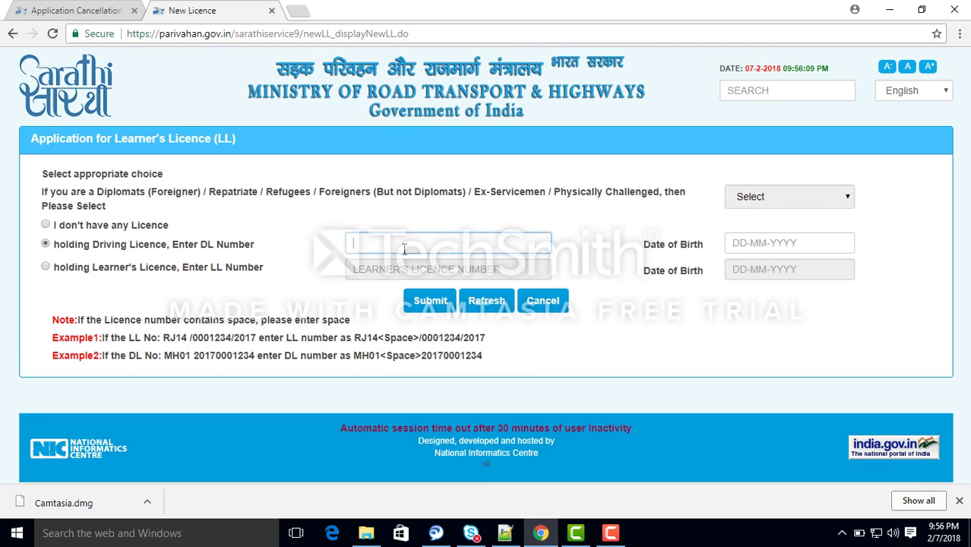
click(46, 225)
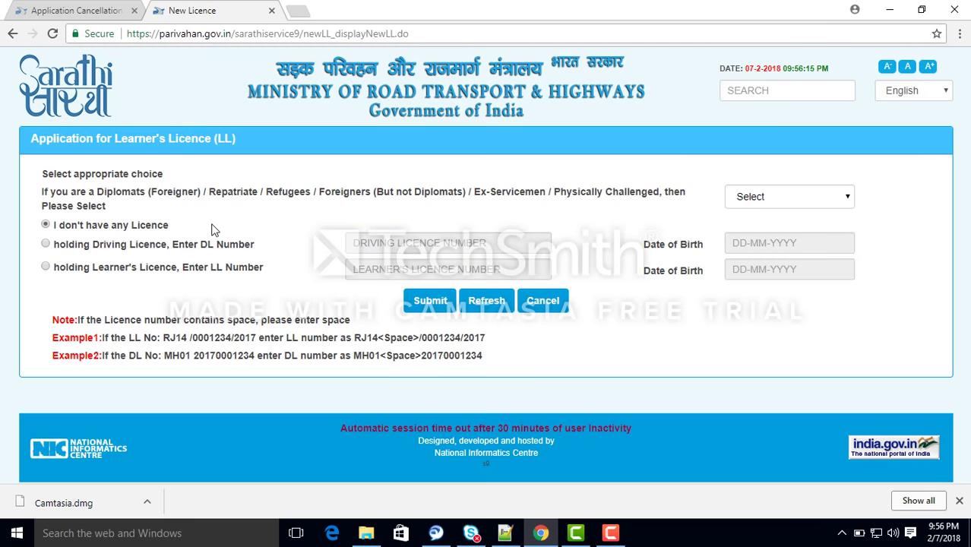
click(802, 201)
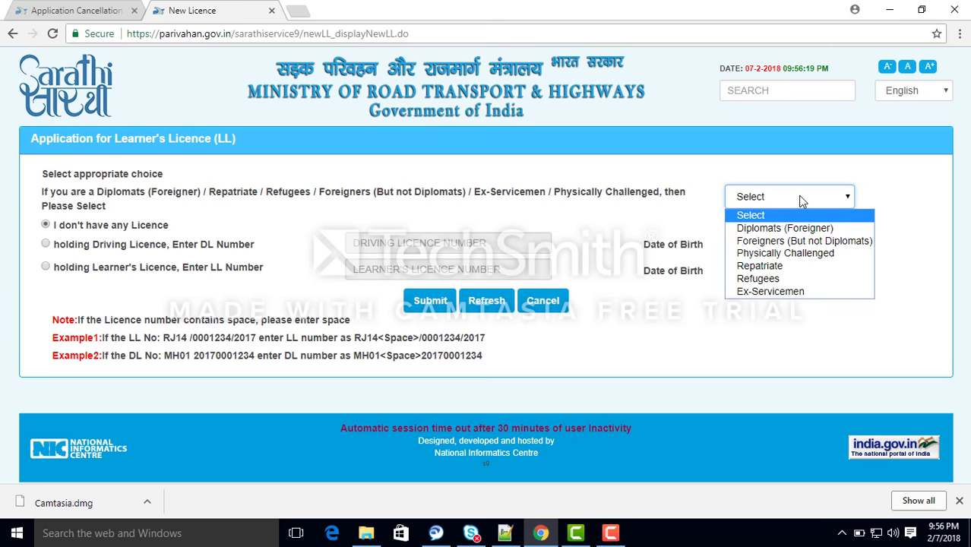
click(672, 186)
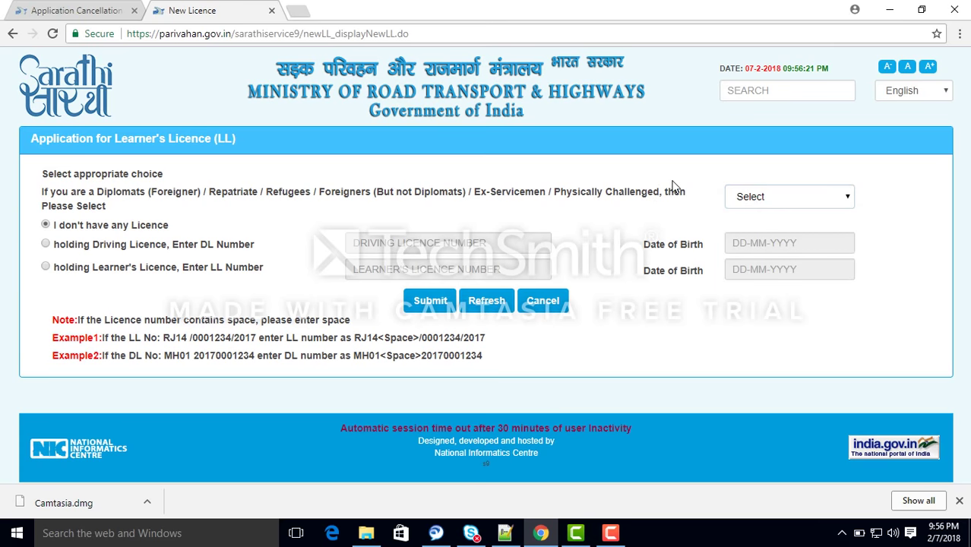
click(420, 302)
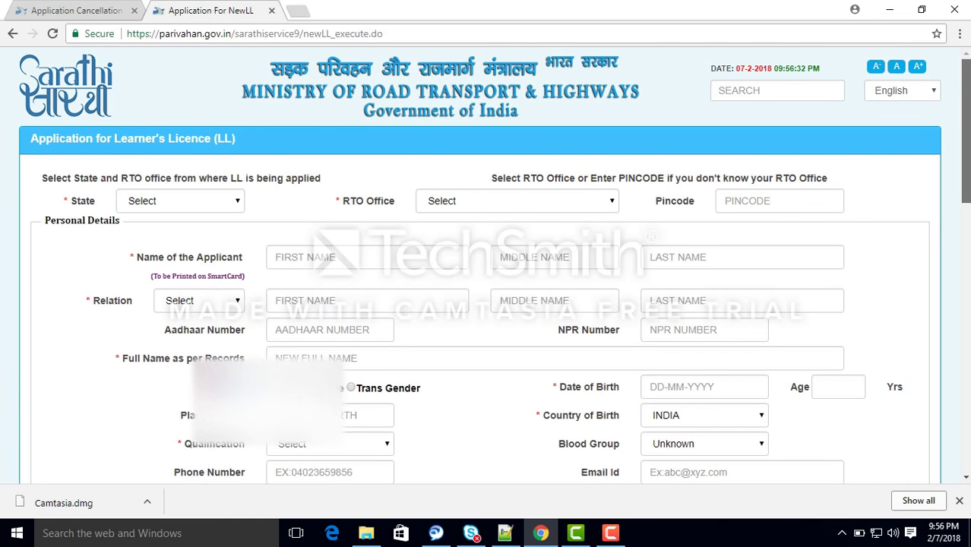
Set the application's state to Maharashtra and the RTO office to DY.RTO,KALYAN -- MH05.
scroll(494, 264, down, 4)
scroll(494, 264, up, 3)
scroll(493, 264, up, 1)
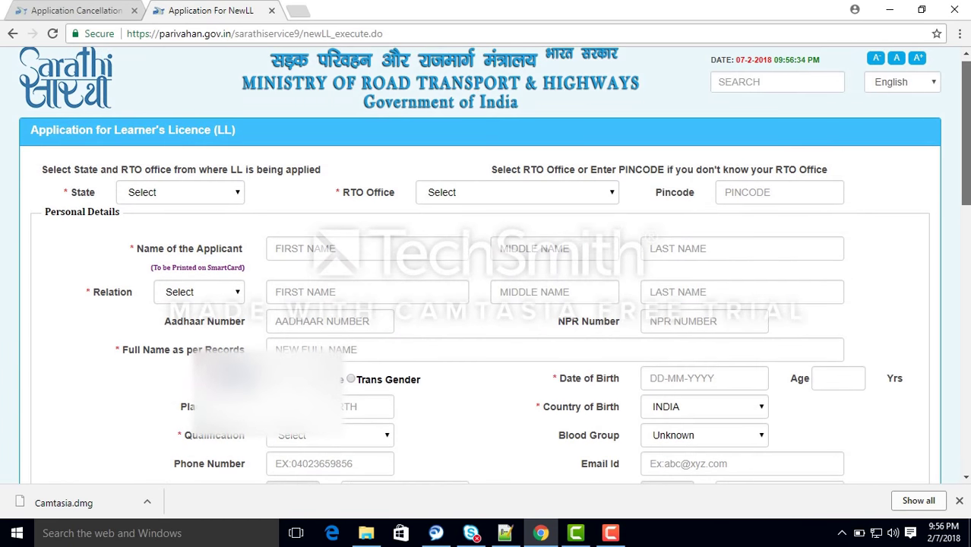
scroll(494, 264, down, 1)
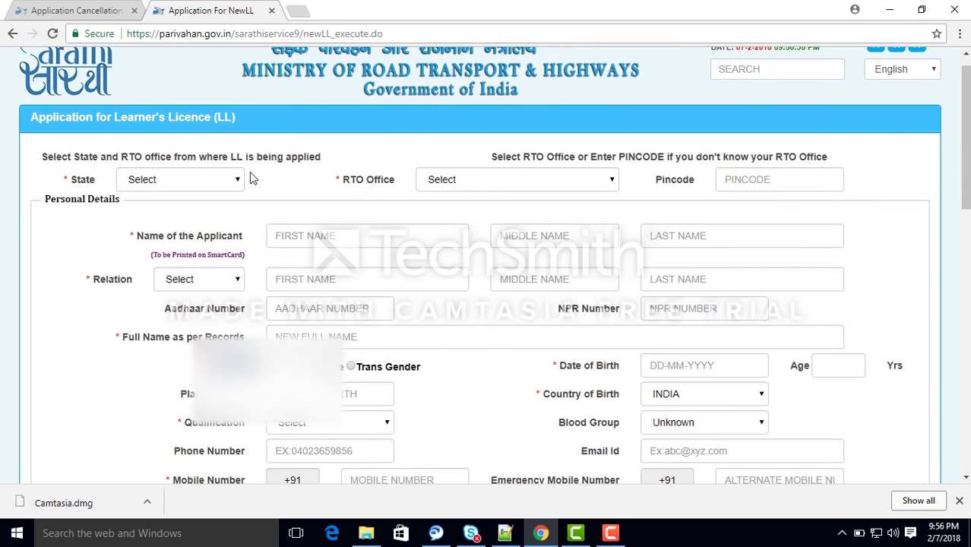
click(228, 184)
key(m)
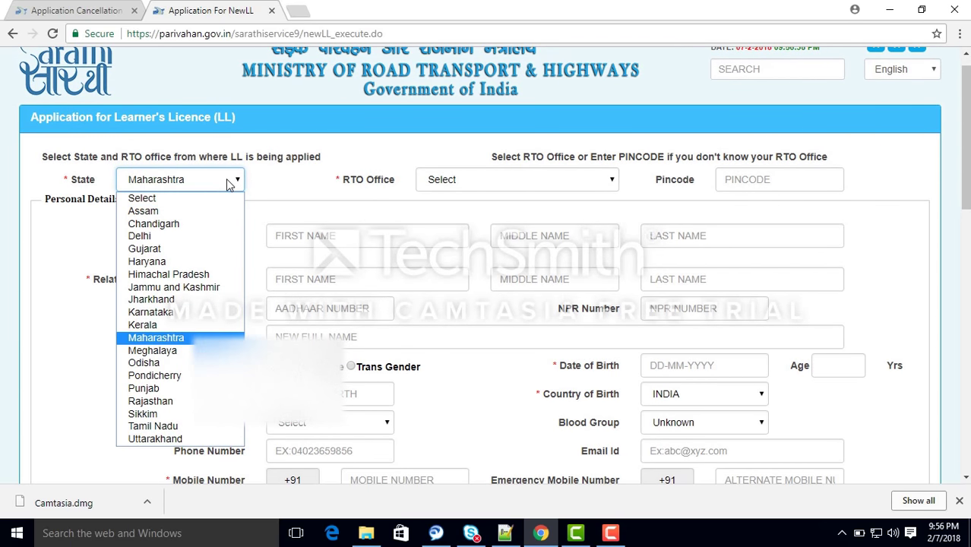
click(228, 183)
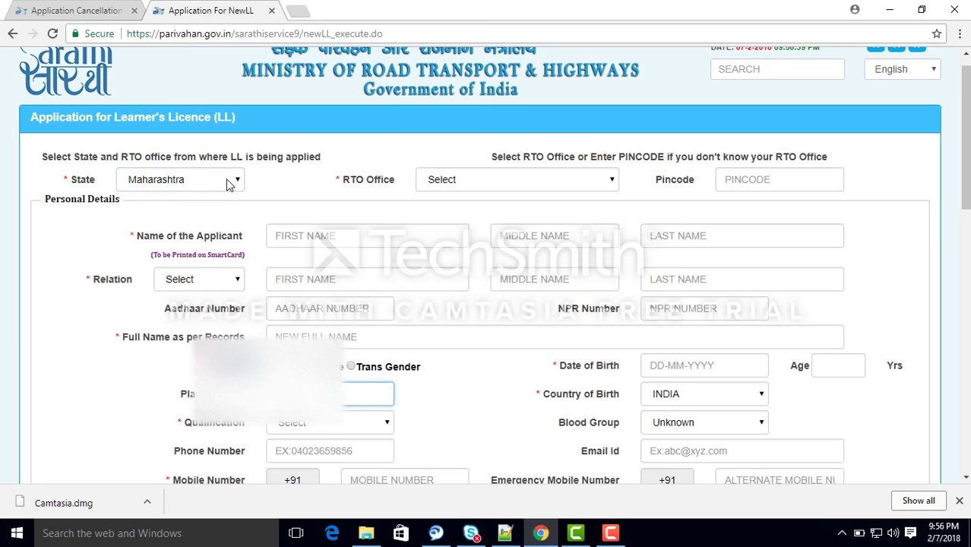
click(472, 187)
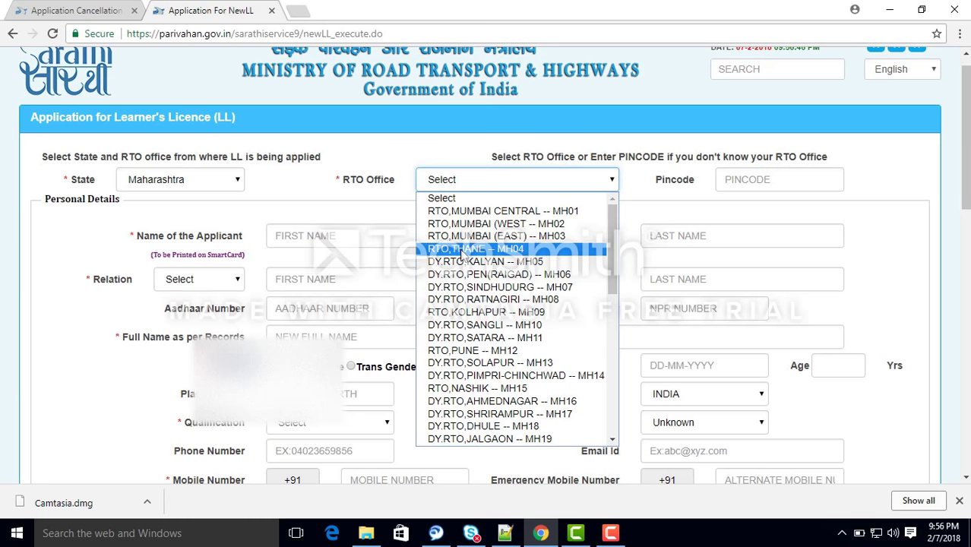
click(461, 254)
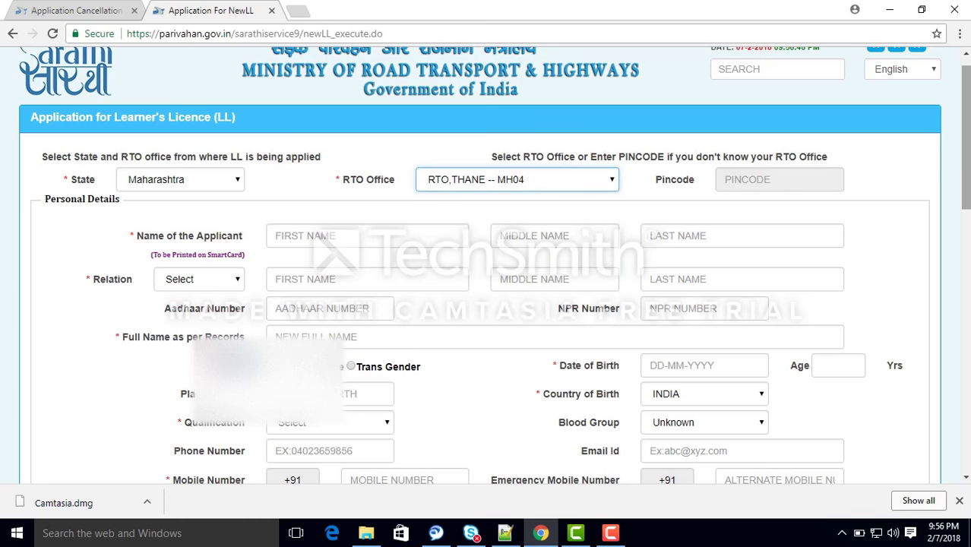
click(578, 187)
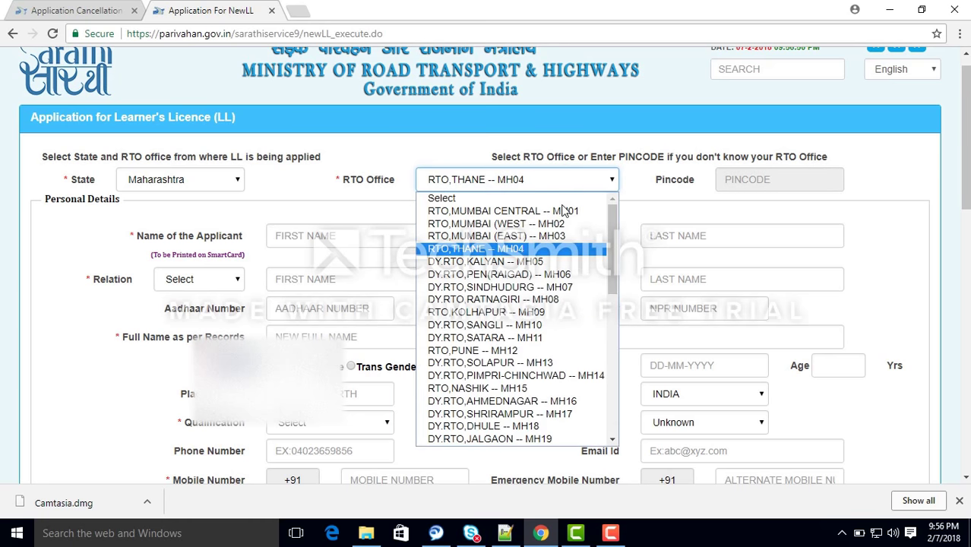
click(539, 261)
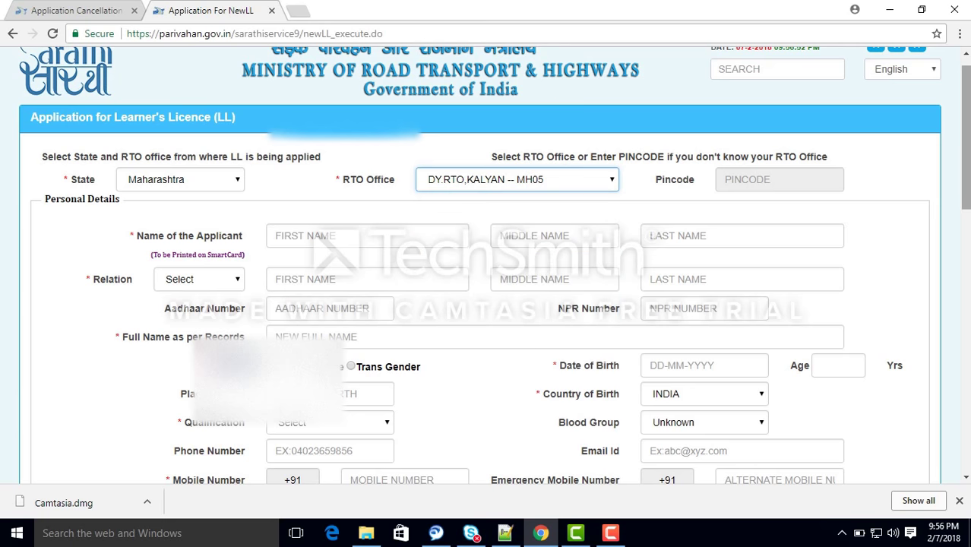
drag(966, 163, 967, 206)
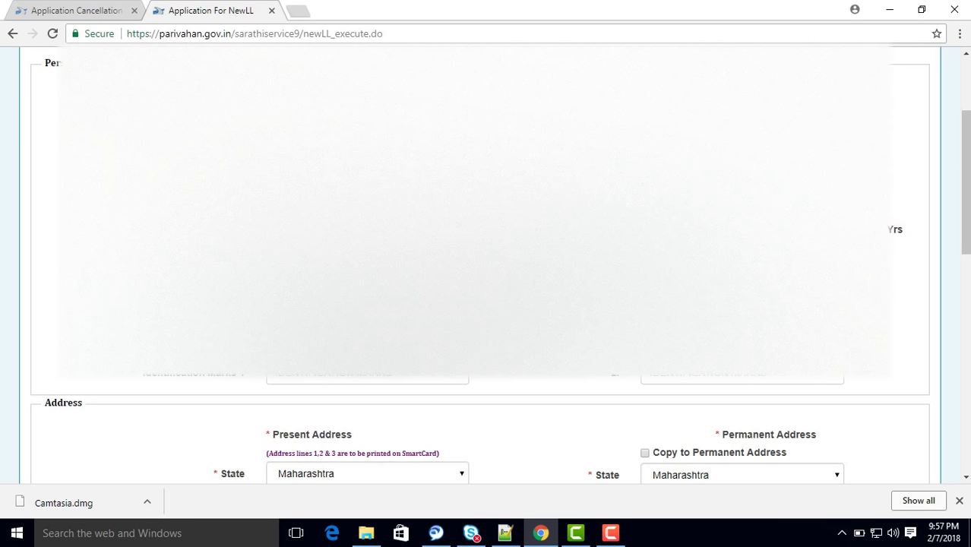
scroll(494, 266, up, 1)
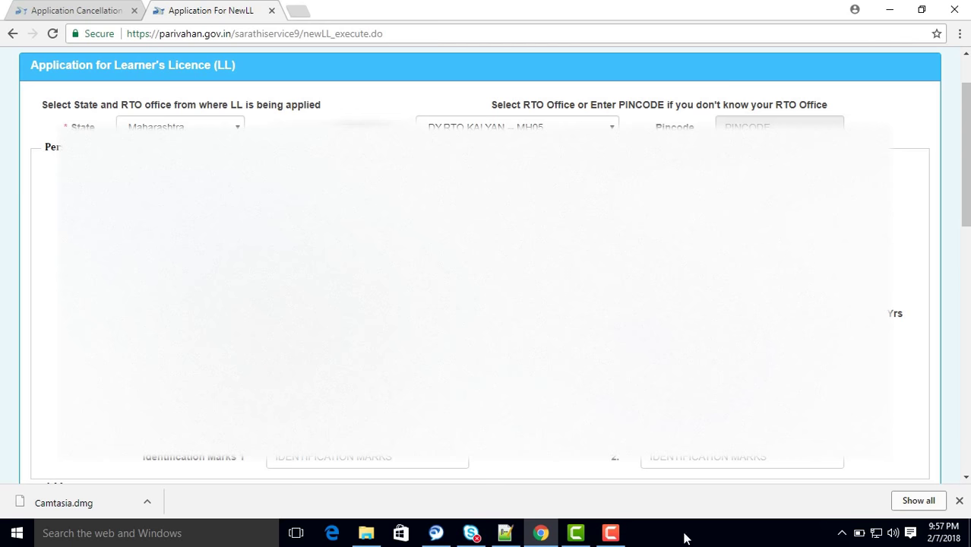
click(610, 533)
click(611, 536)
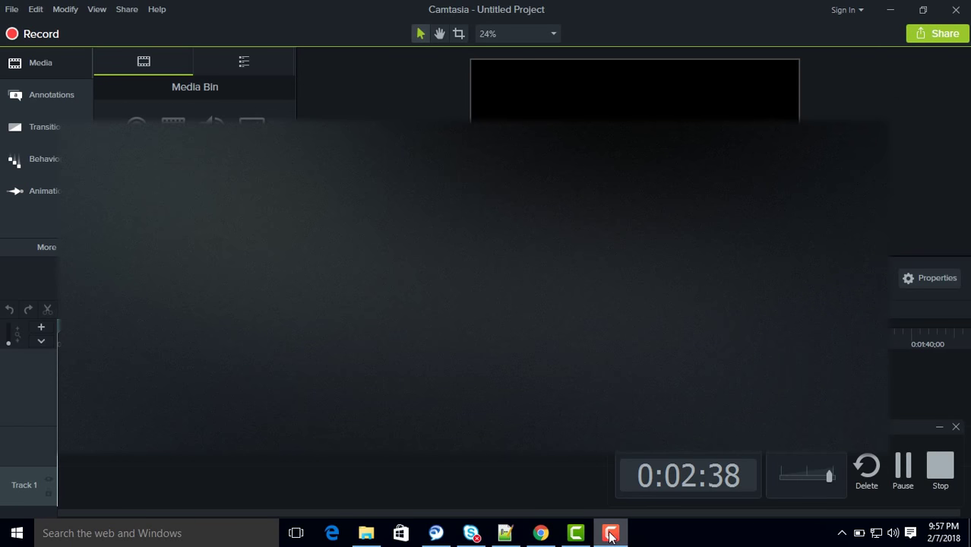
click(901, 467)
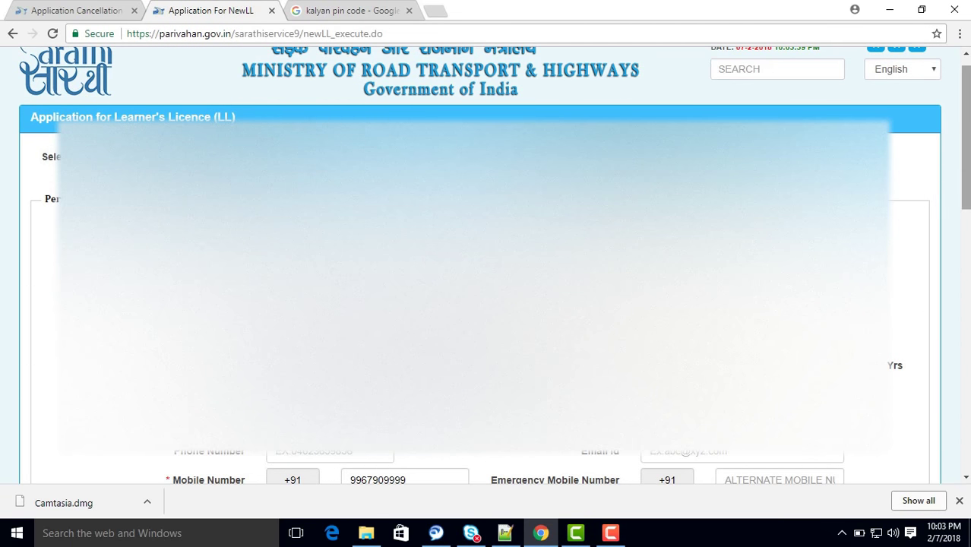
Review the filled-in personal details, mobile number, and present and permanent addresses in the application form.
scroll(494, 265, down, 1)
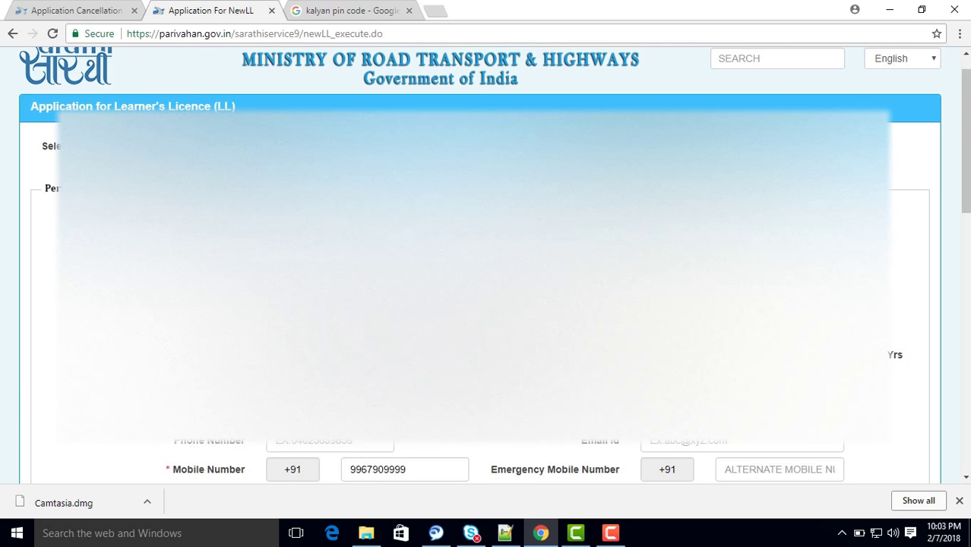
scroll(486, 304, down, 1)
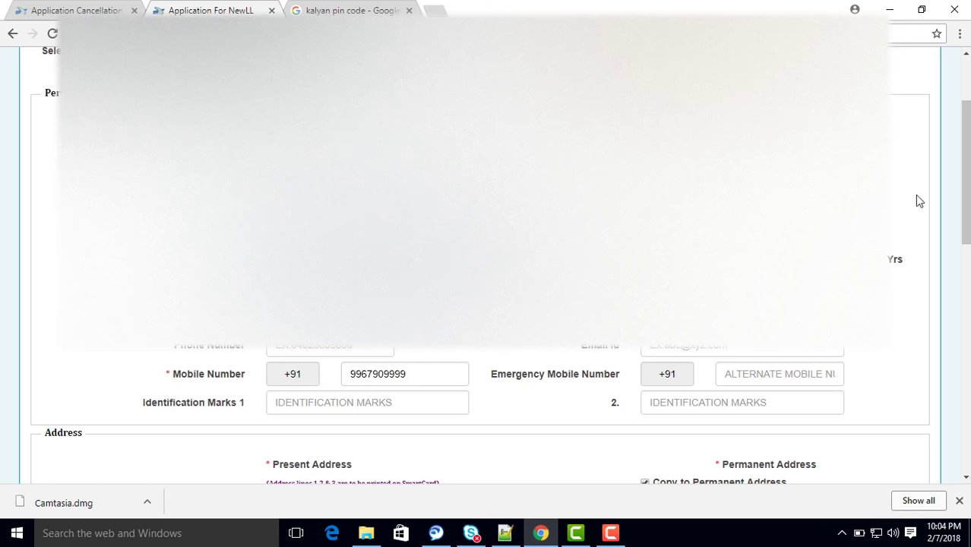
scroll(964, 175, down, 2)
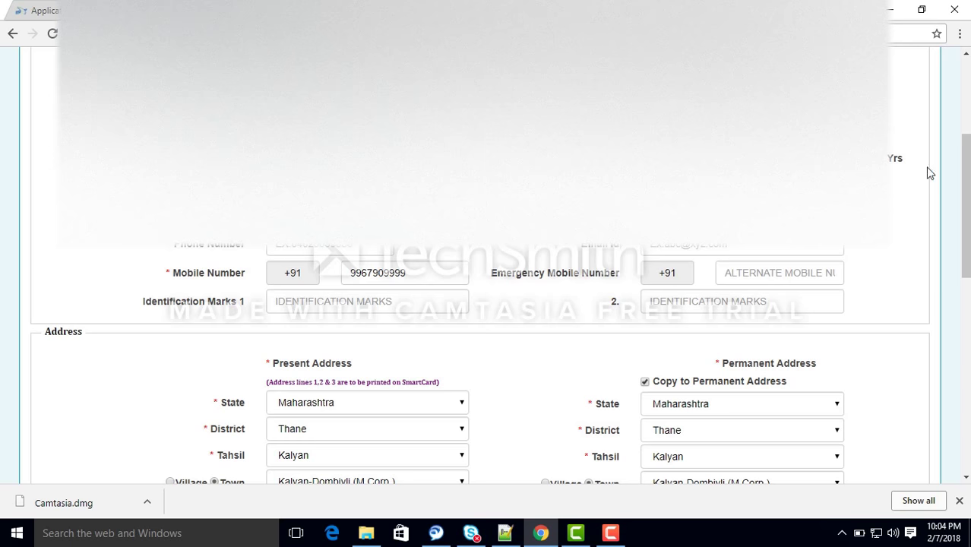
drag(964, 205, 964, 249)
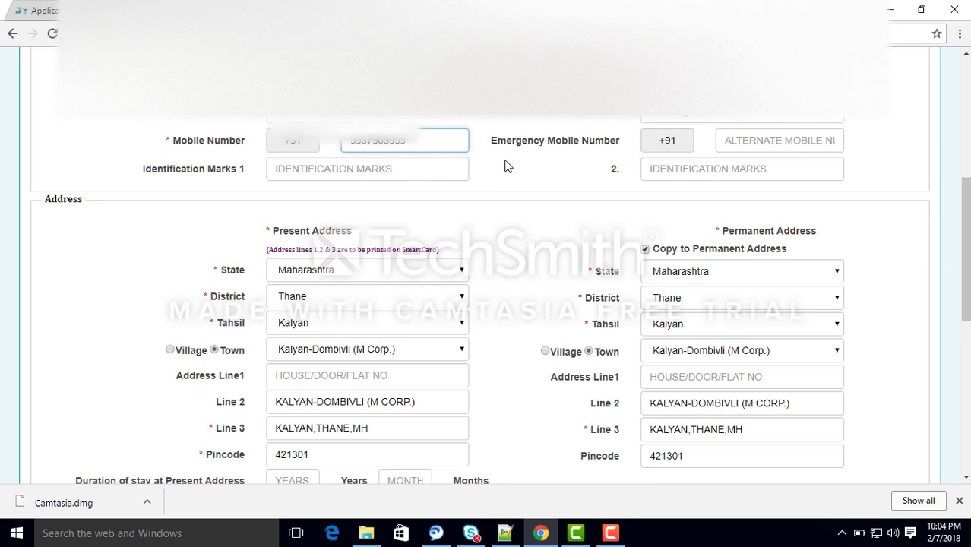
drag(965, 218, 965, 263)
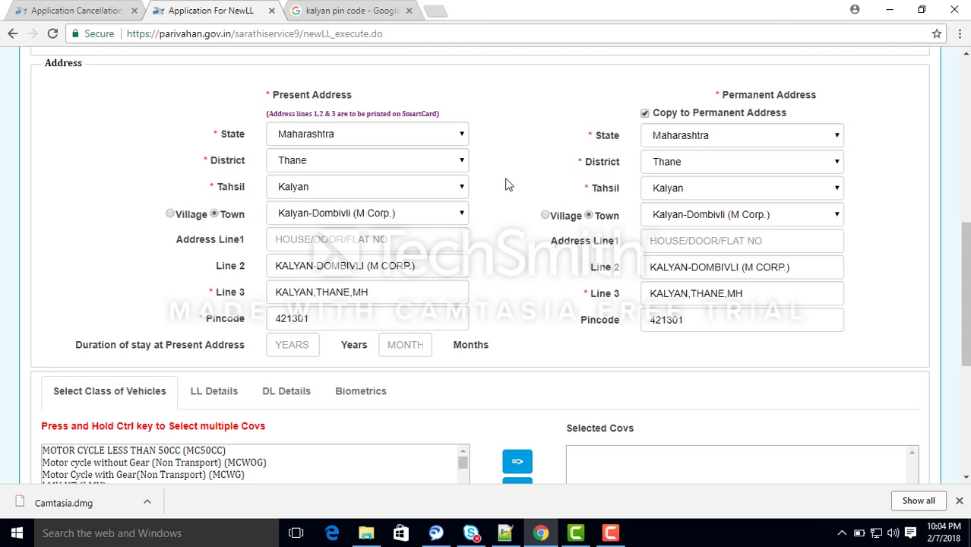
click(646, 114)
Add LMV-NT (LMV) to the selected classes of vehicles.
drag(965, 219, 966, 304)
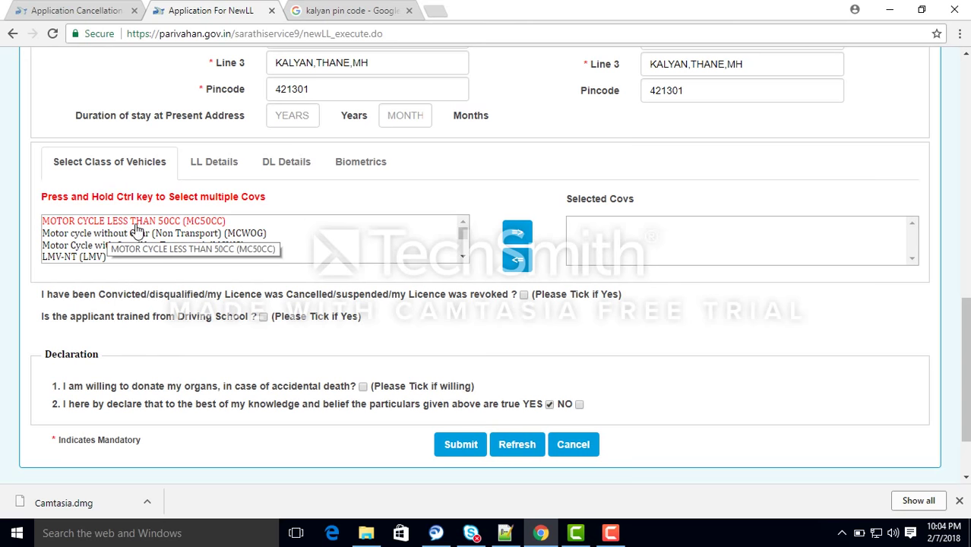
click(463, 259)
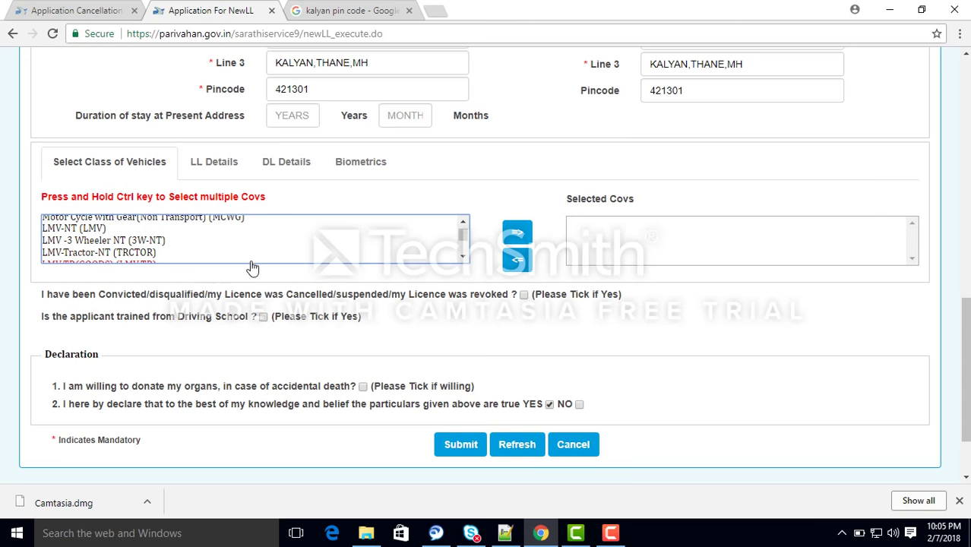
click(81, 232)
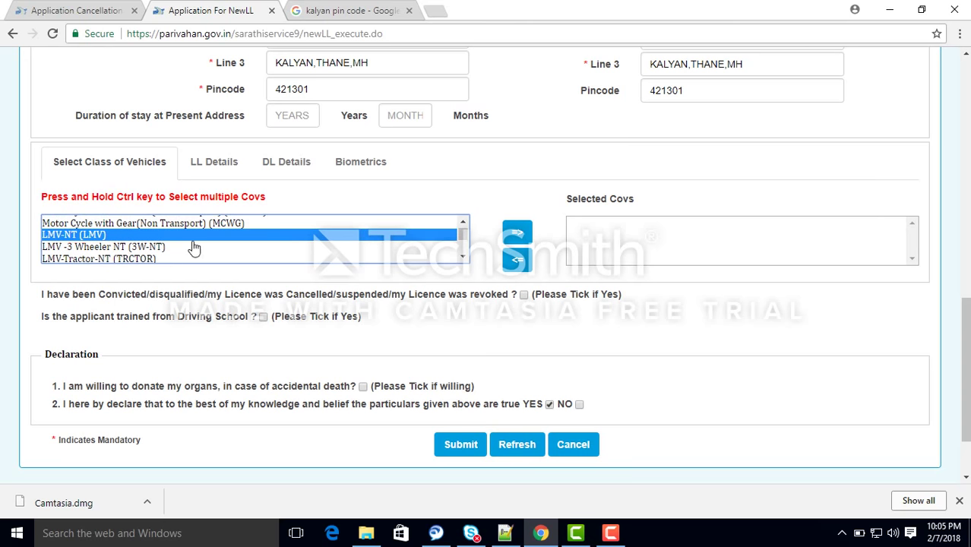
click(523, 241)
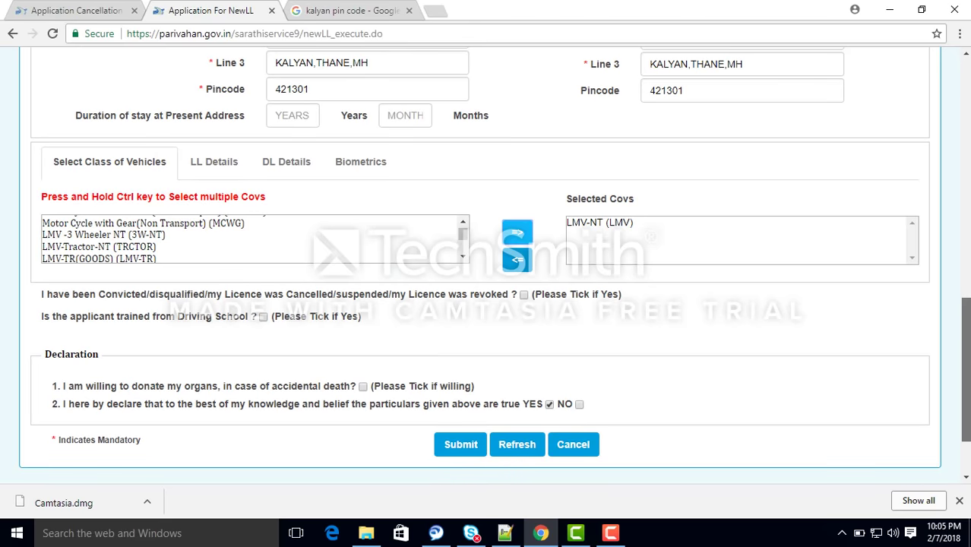
Submit the completed learner's licence application and confirm the submission.
drag(961, 324, 963, 354)
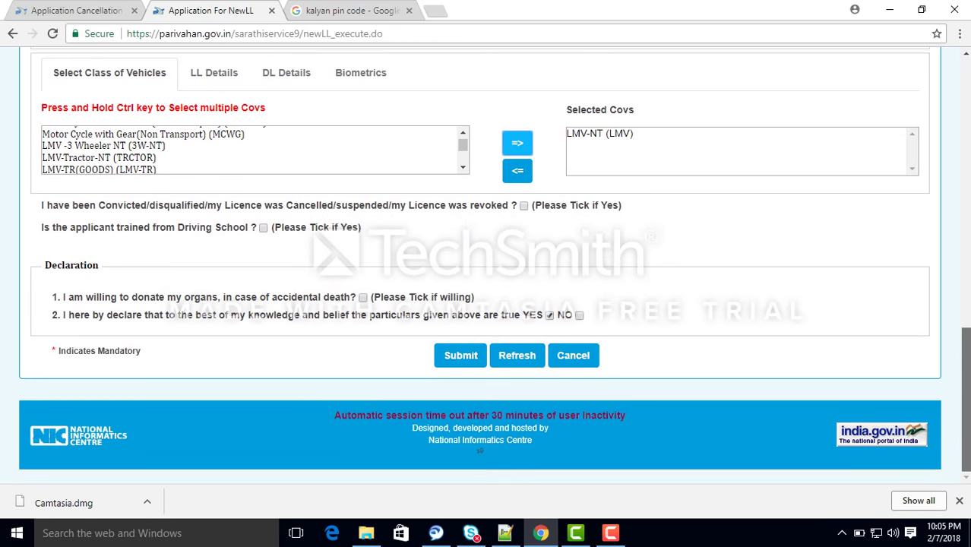
click(464, 357)
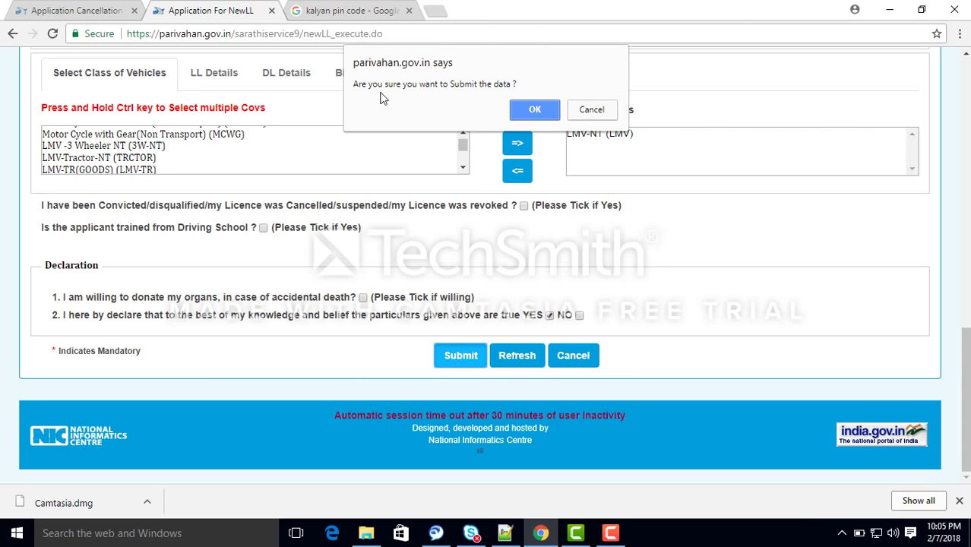
click(536, 112)
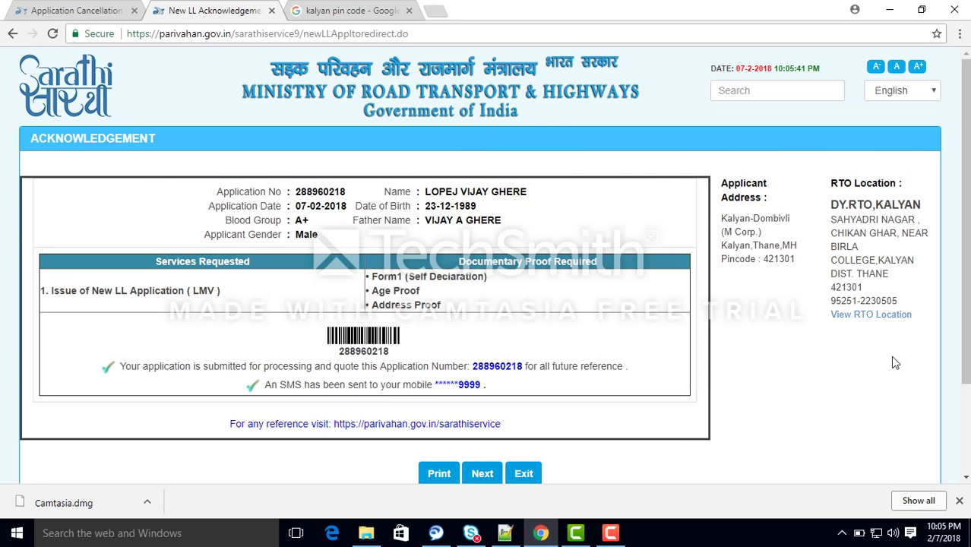
Continue from the acknowledgement to the application status page and view the stages to be completed.
scroll(895, 362, down, 3)
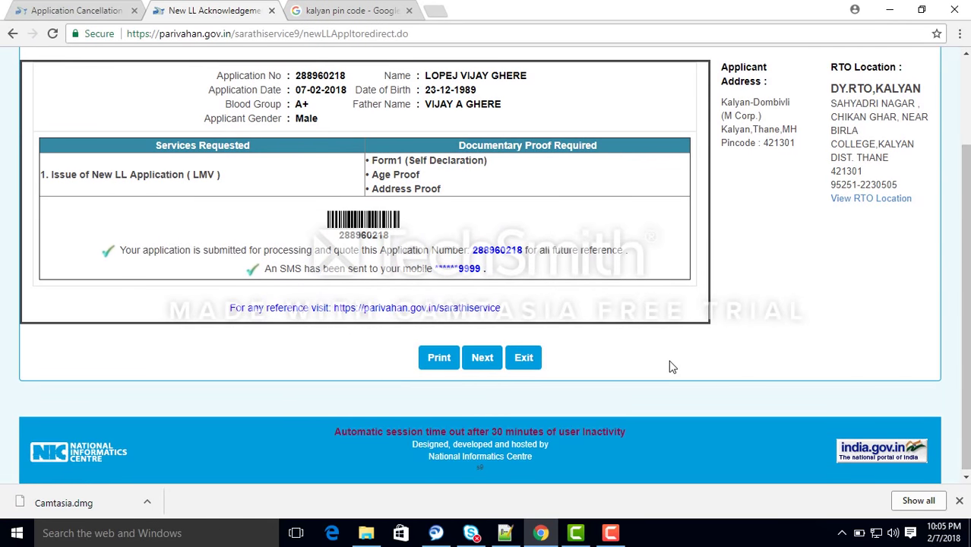
click(480, 363)
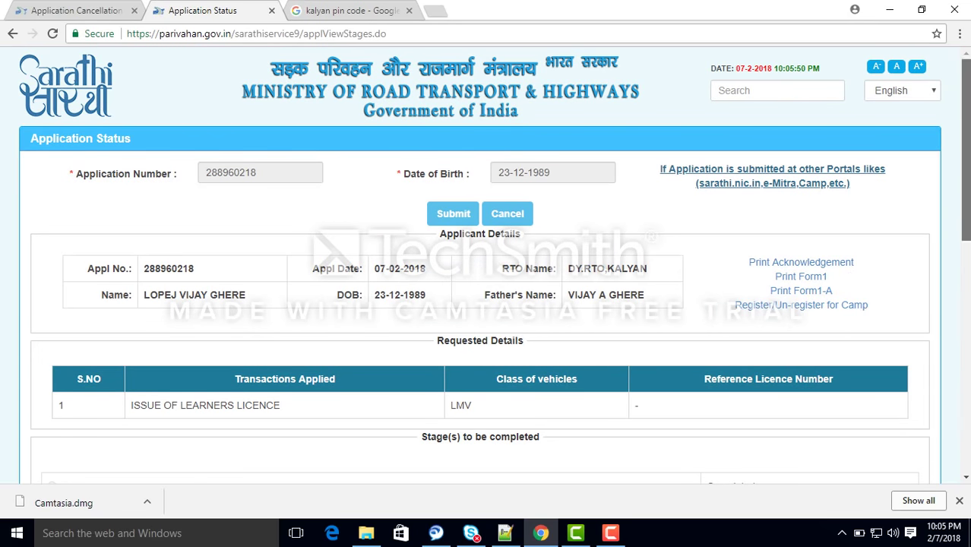
scroll(964, 190, down, 1)
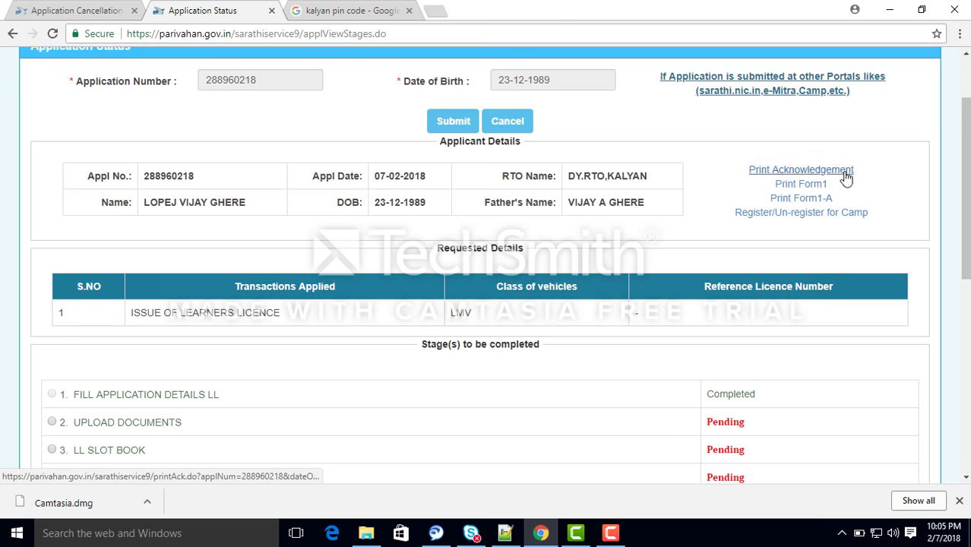
Proceed to the UPLOAD DOCUMENTS stage of the application and accept the applicant information to open the required documents section.
scroll(964, 197, down, 1)
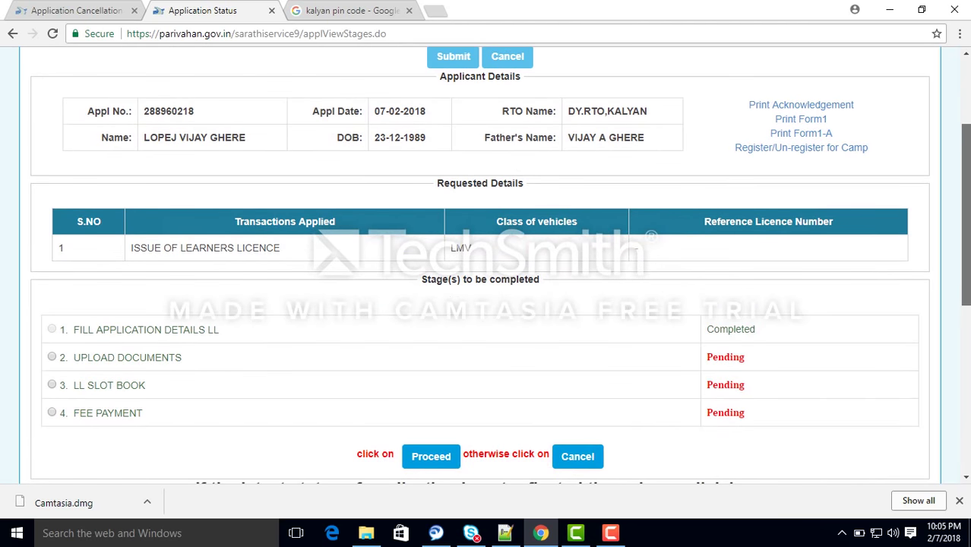
scroll(486, 266, down, 1)
scroll(486, 266, up, 2)
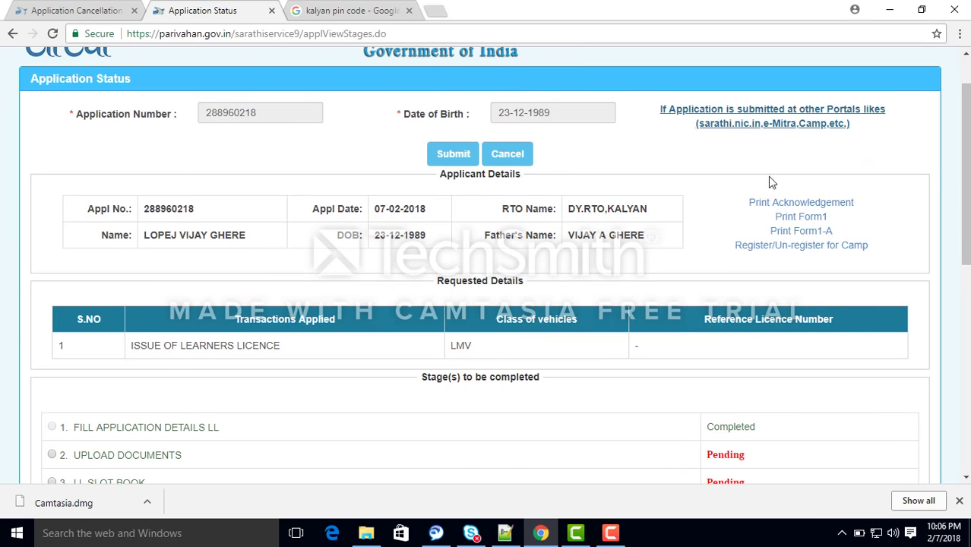
scroll(486, 266, down, 2)
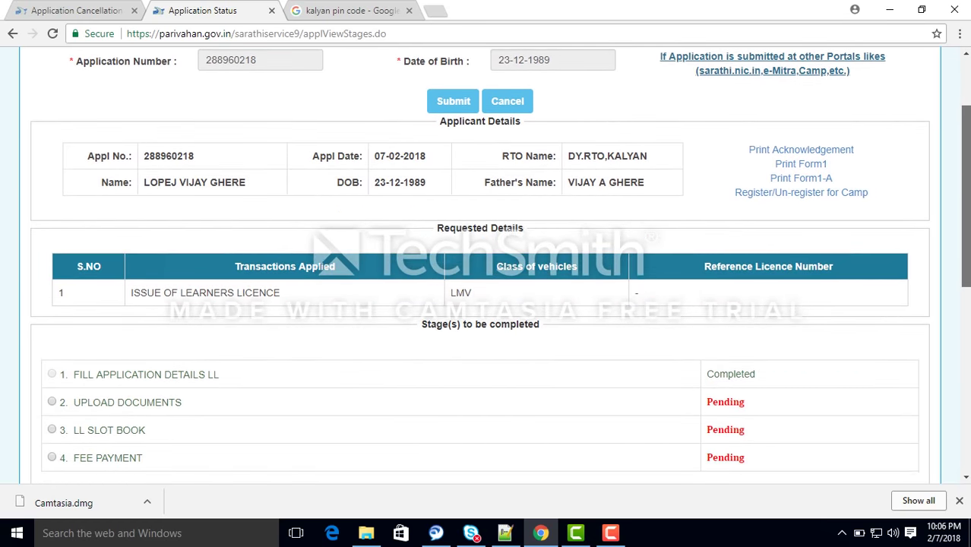
scroll(486, 266, down, 1)
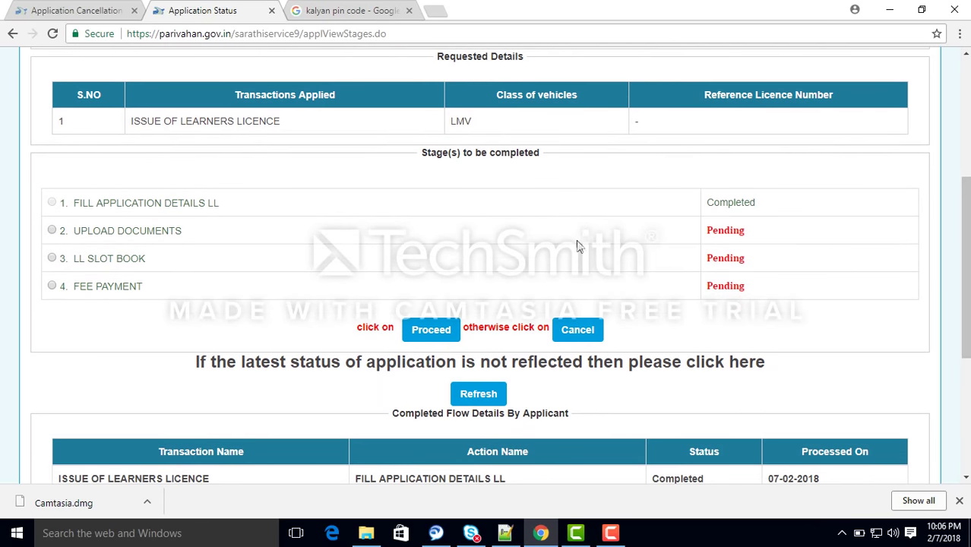
click(52, 230)
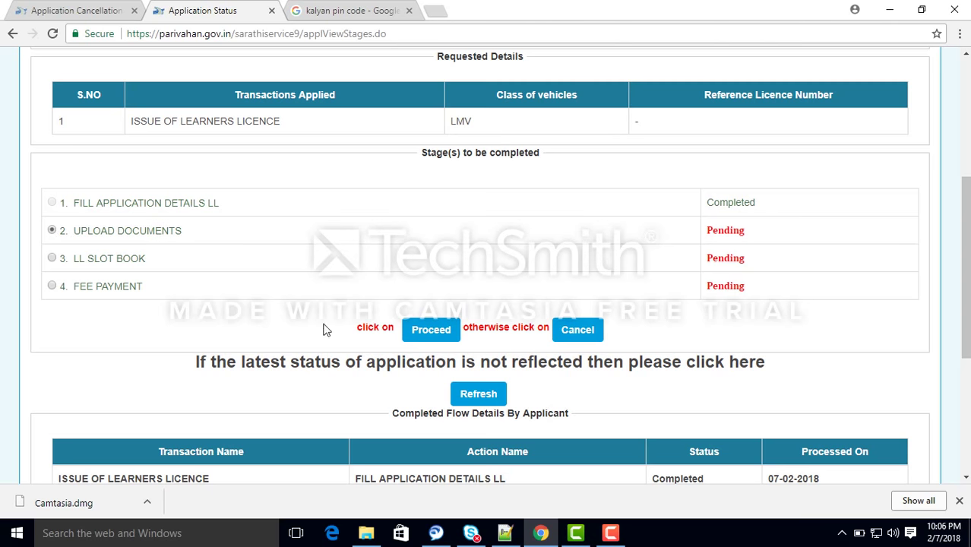
click(430, 329)
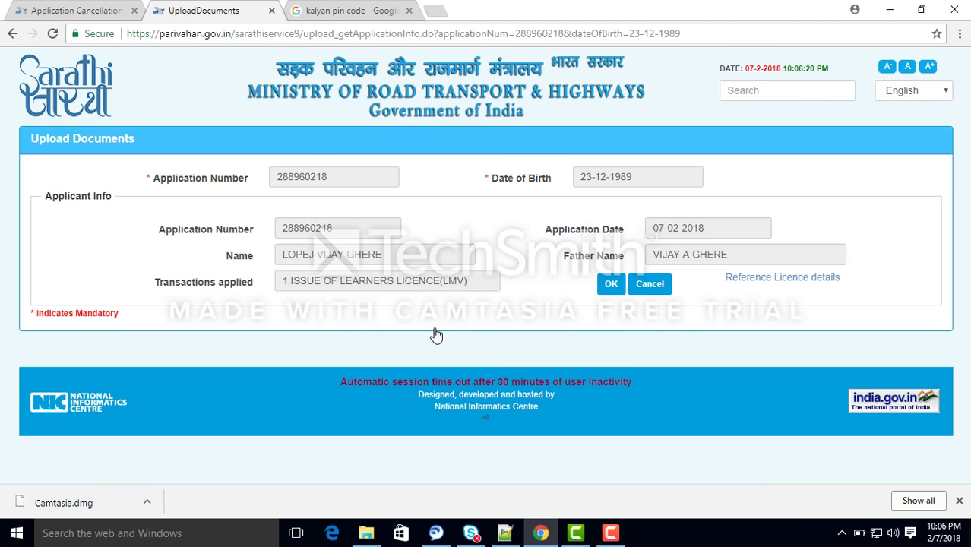
click(611, 287)
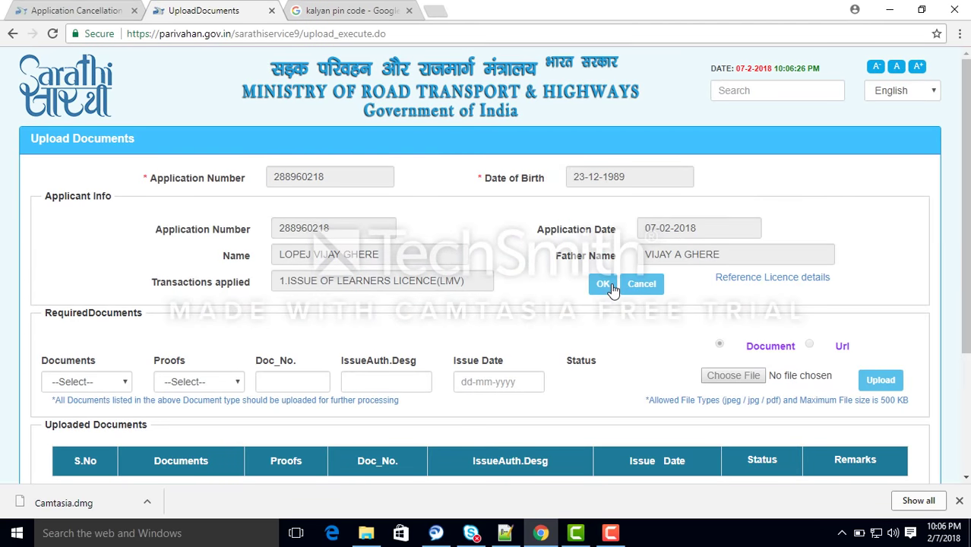
Choose Address Proof as the required document type and AADHAR Card as its proof.
scroll(613, 291, down, 2)
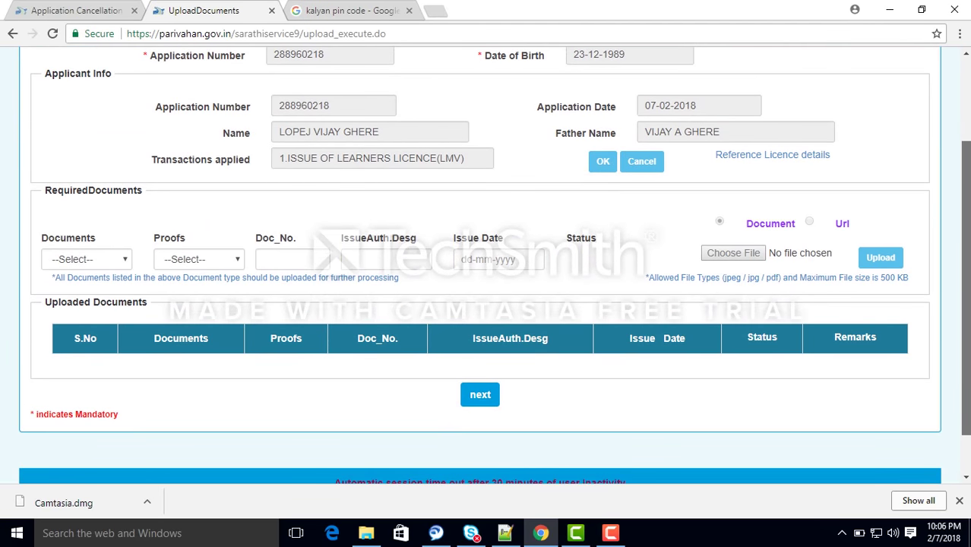
scroll(224, 230, down, 1)
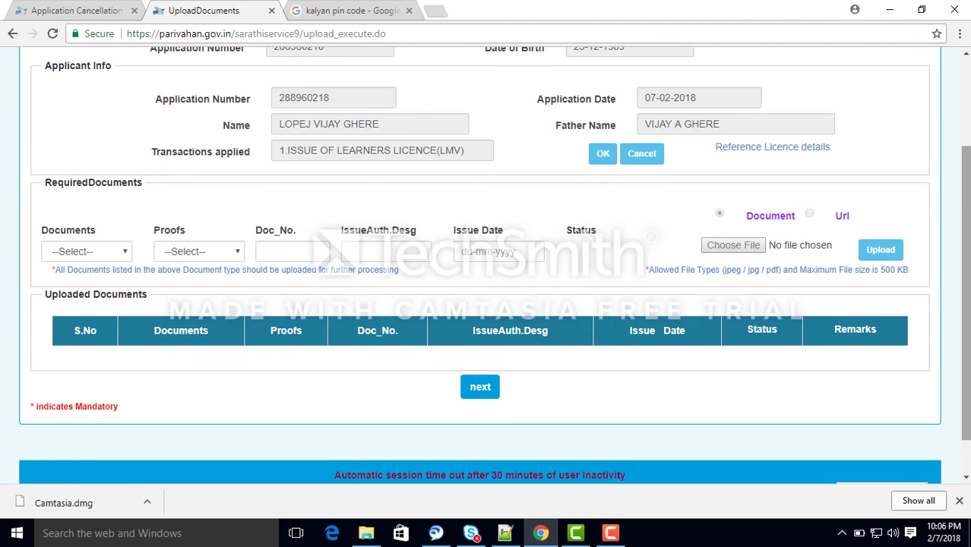
click(84, 252)
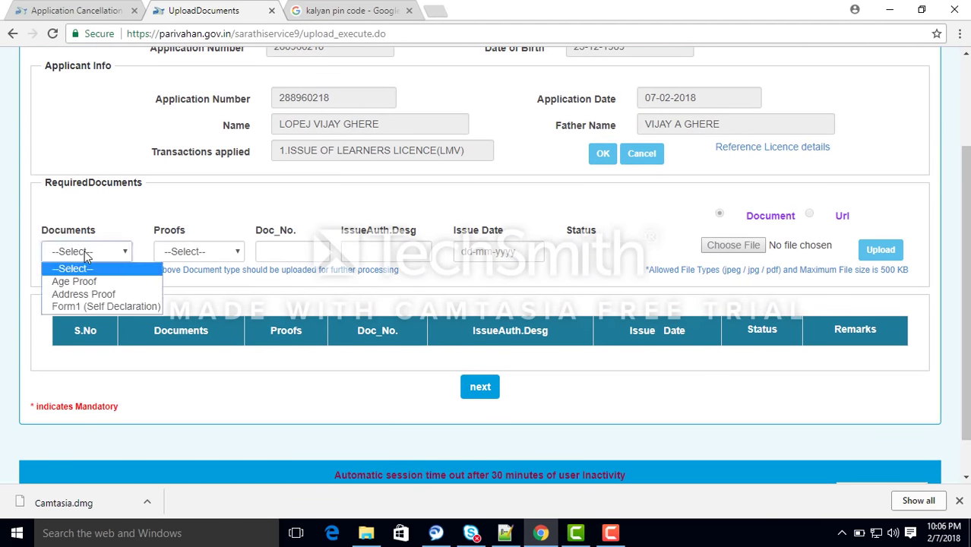
click(122, 294)
click(223, 255)
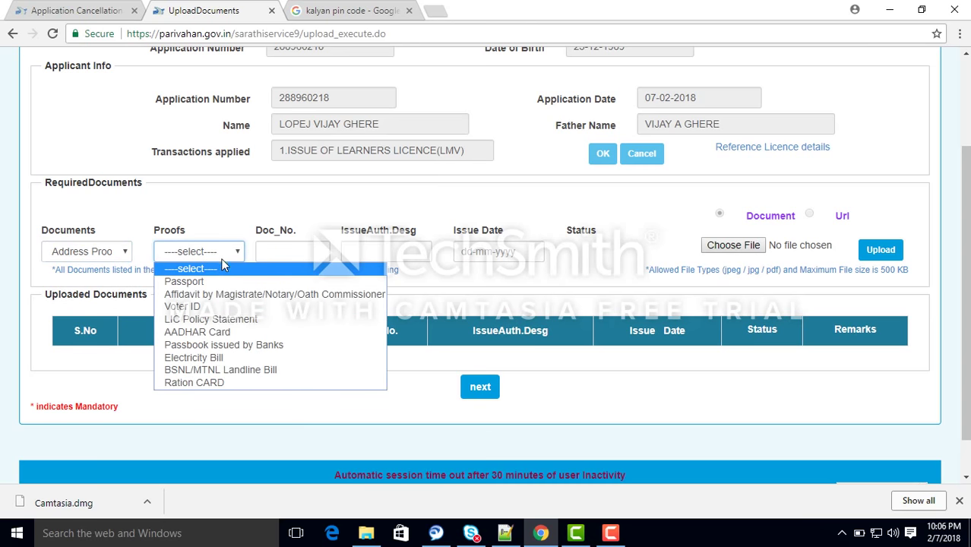
click(260, 332)
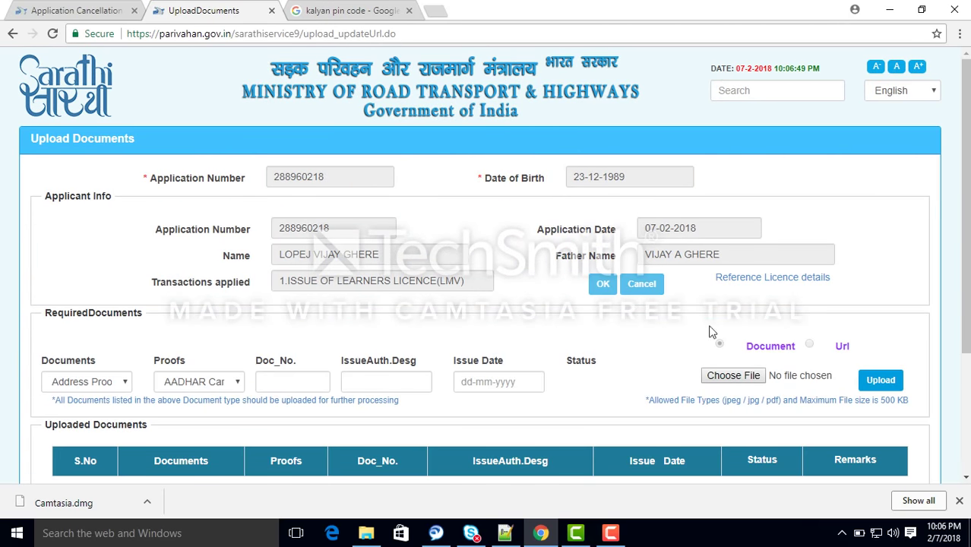
Start choosing a file for the upload and browse the data folder on drive D to the ID Froof folder inside document.
drag(963, 275, 927, 347)
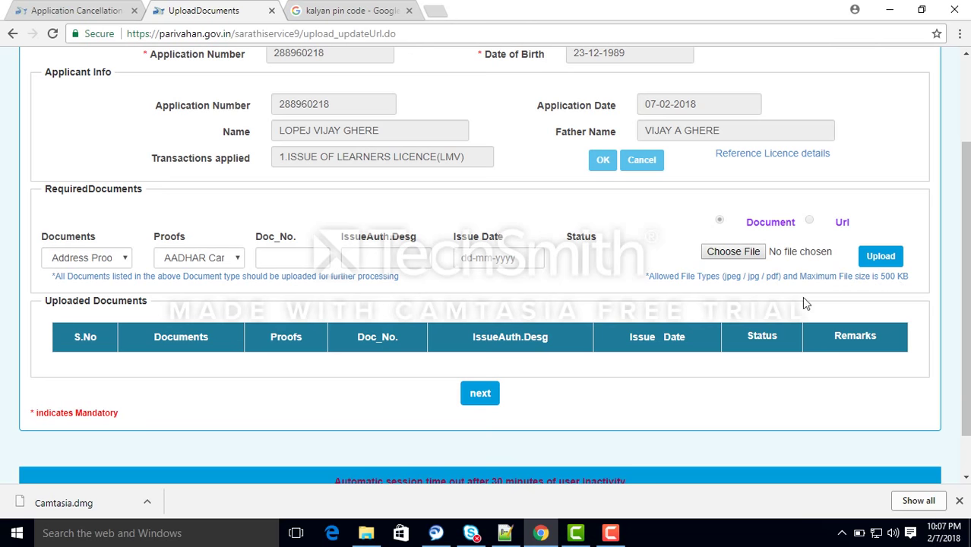
click(732, 257)
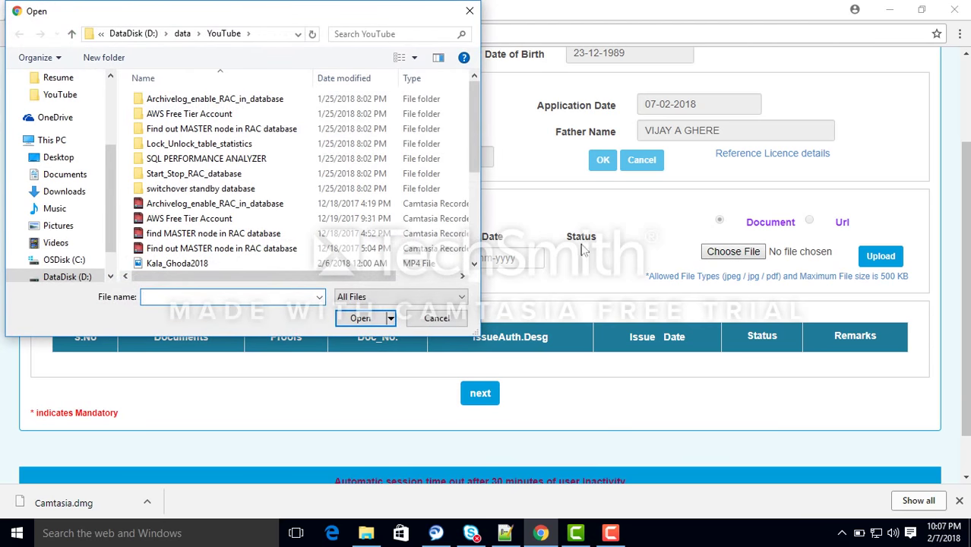
click(183, 33)
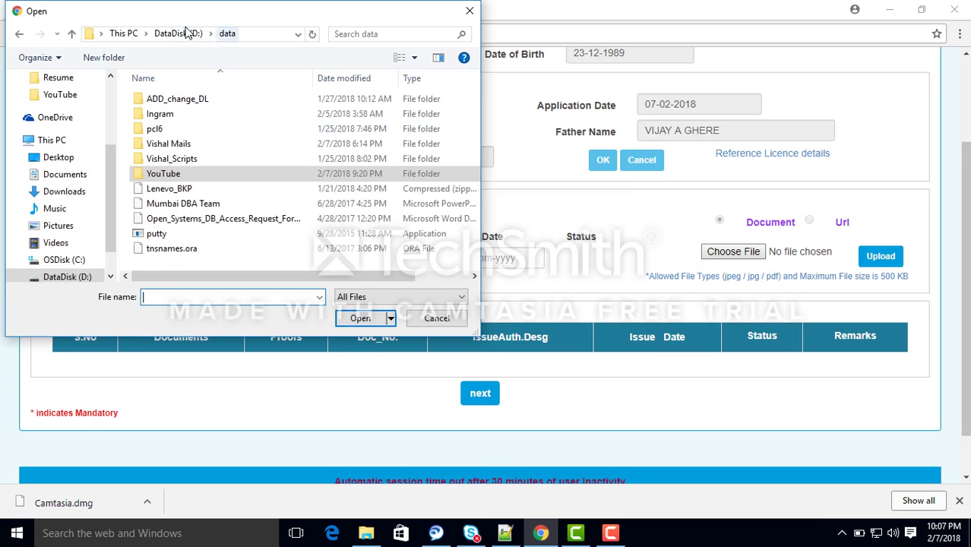
double_click(169, 144)
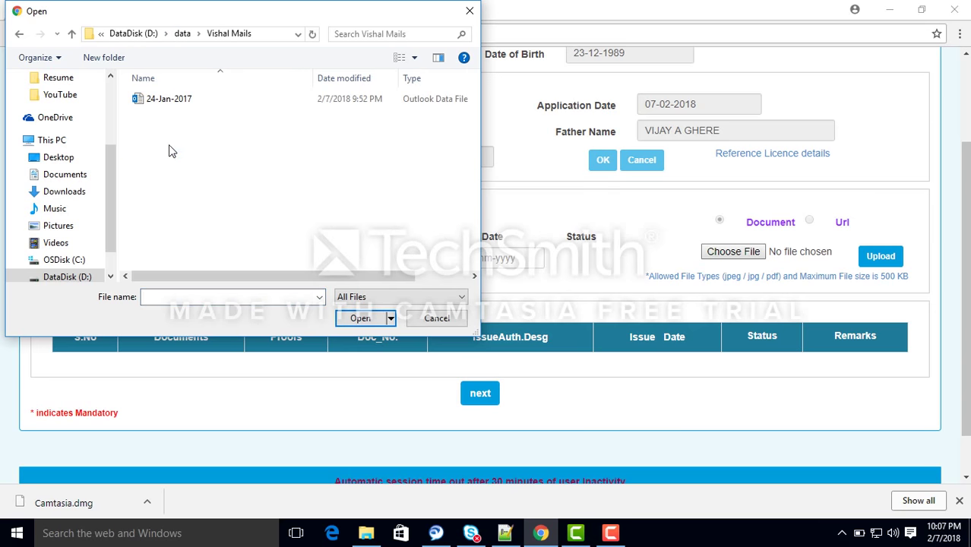
click(183, 33)
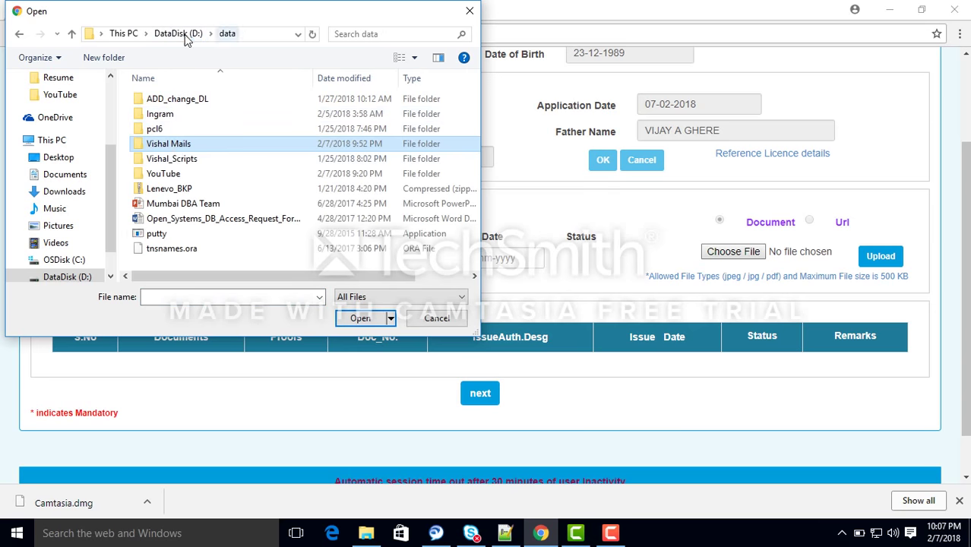
double_click(173, 158)
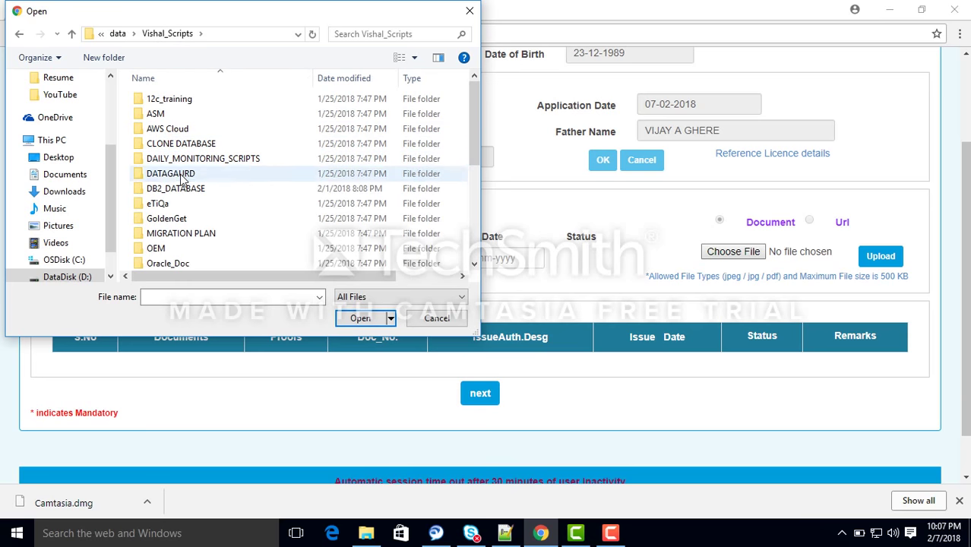
click(181, 174)
key(v)
double_click(157, 218)
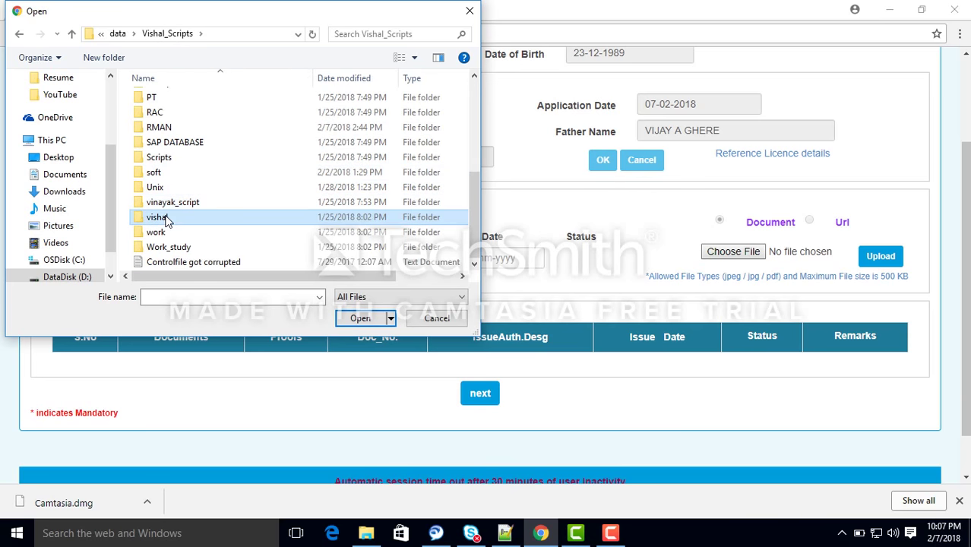
double_click(171, 129)
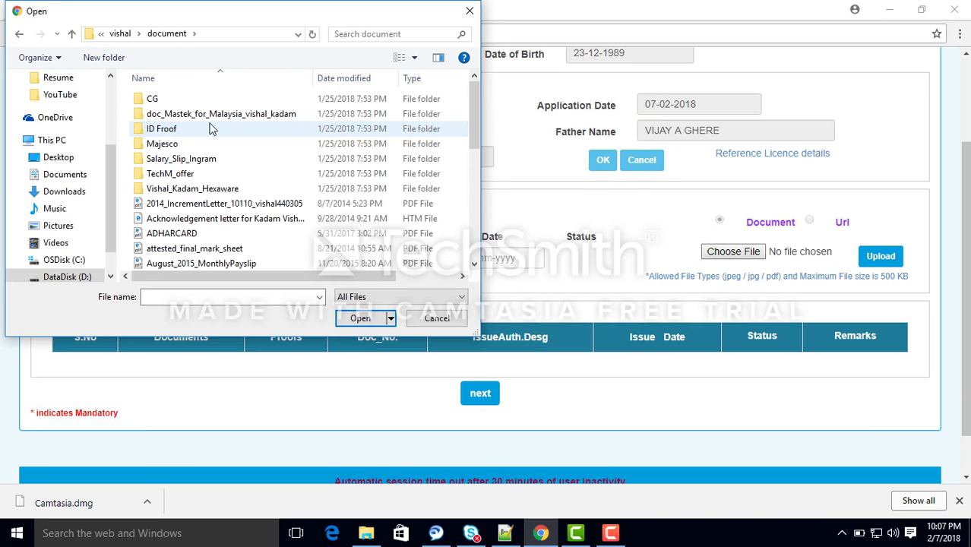
double_click(182, 129)
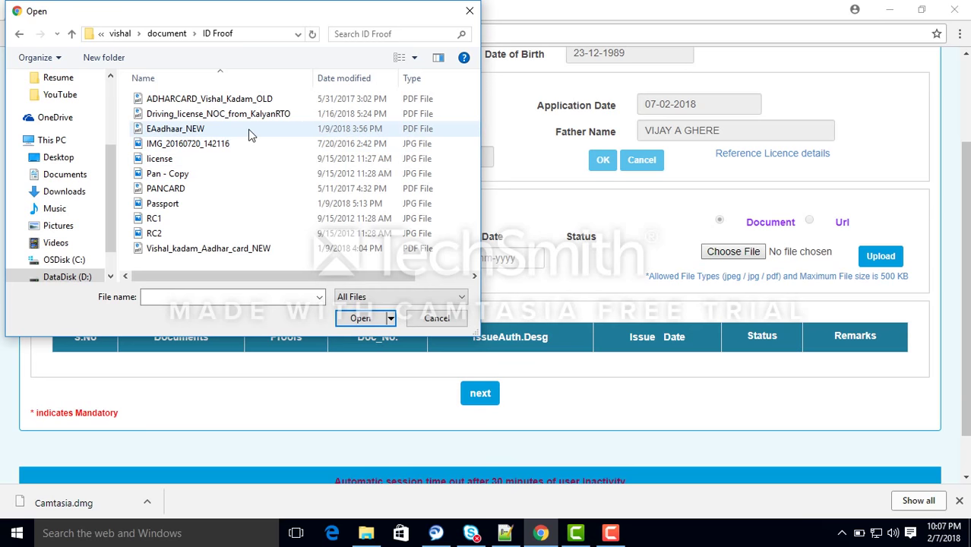
Try to upload EAadhaar_NEW.pdf as the AADHAR Card address proof.
click(229, 128)
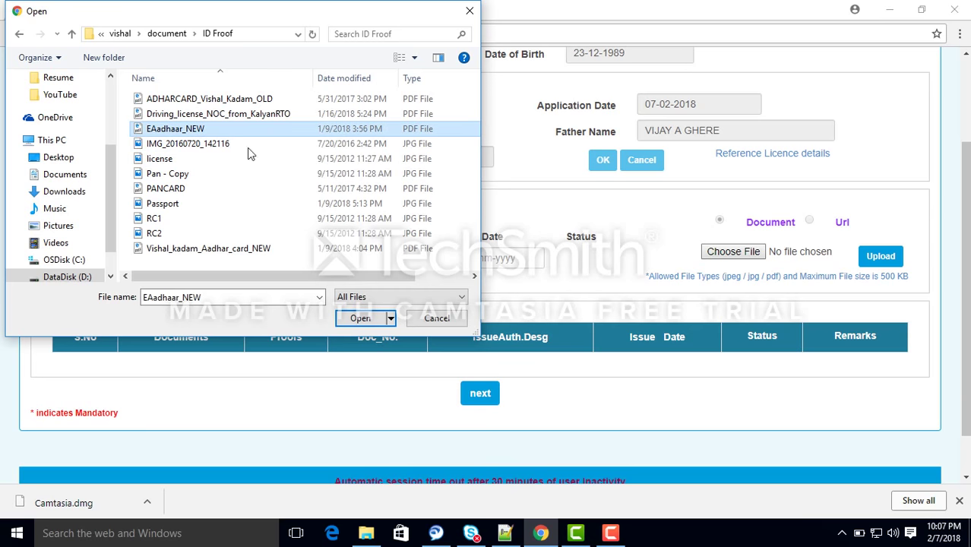
click(361, 318)
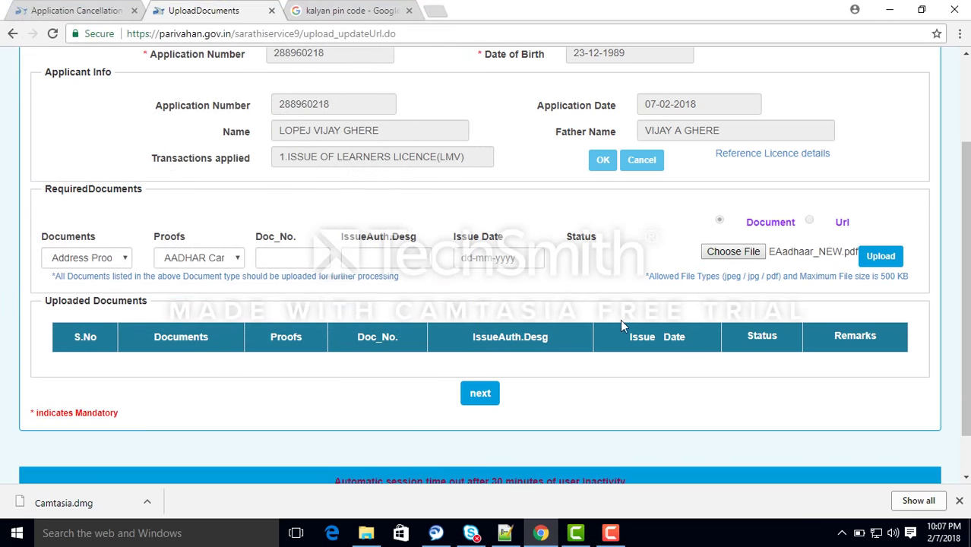
click(884, 263)
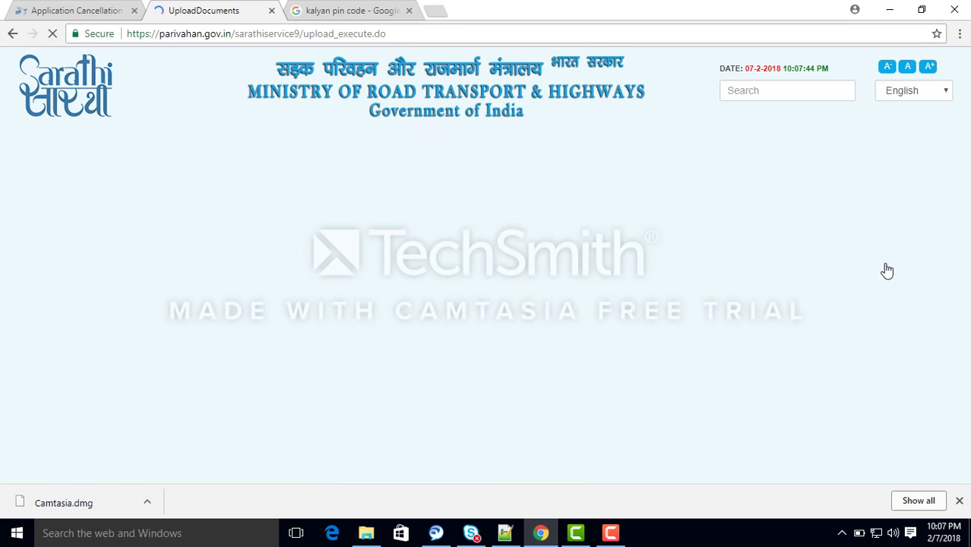
Set the required document type to Age Proof with Passport as the proof, and accept the notice about its applicability.
scroll(886, 271, down, 2)
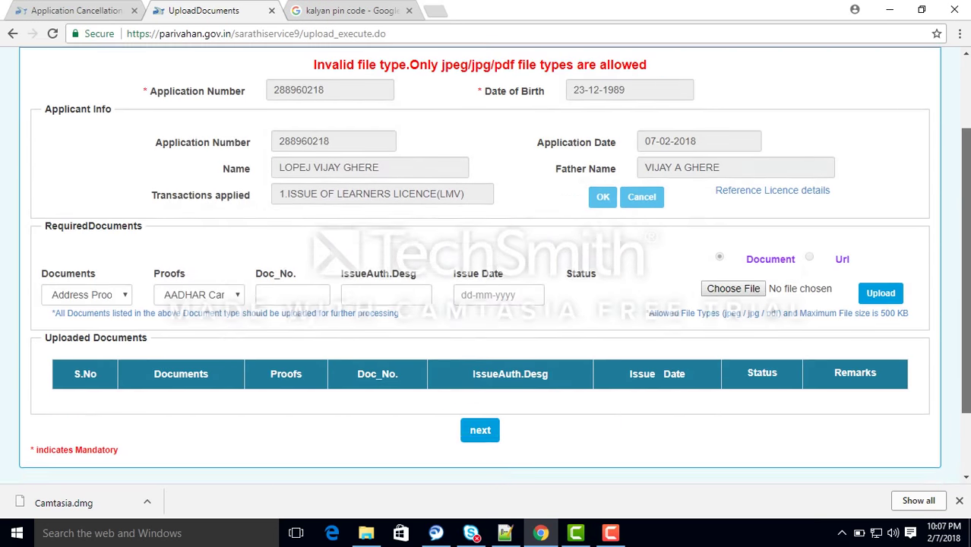
scroll(885, 272, down, 1)
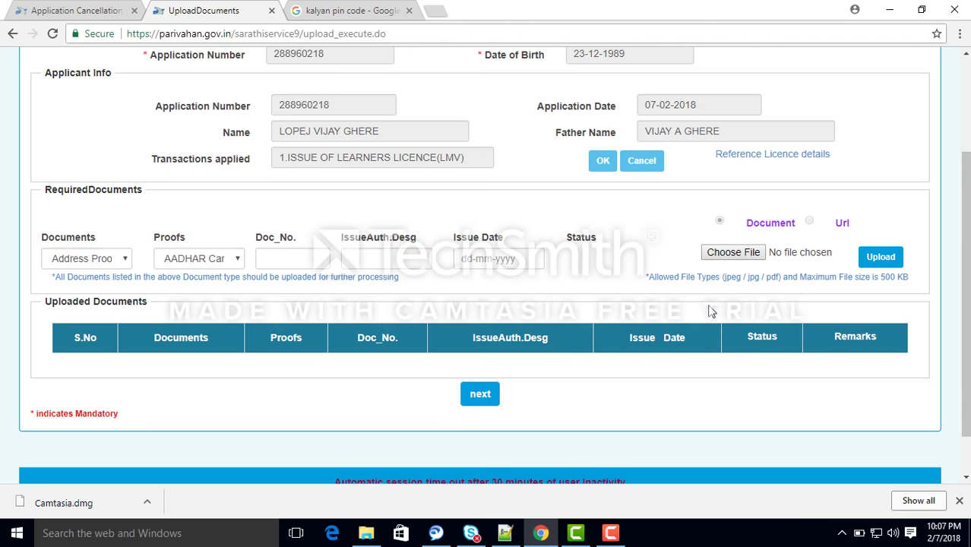
click(119, 260)
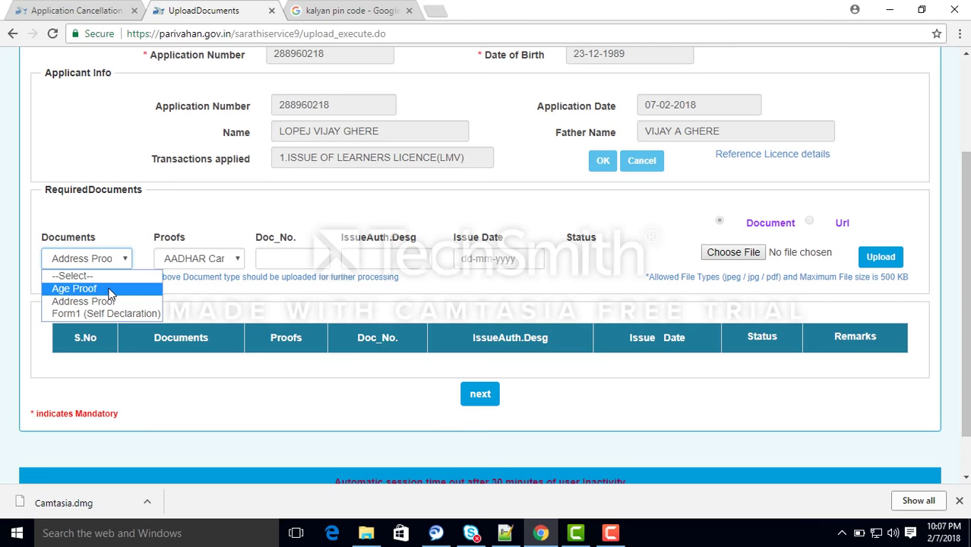
click(104, 292)
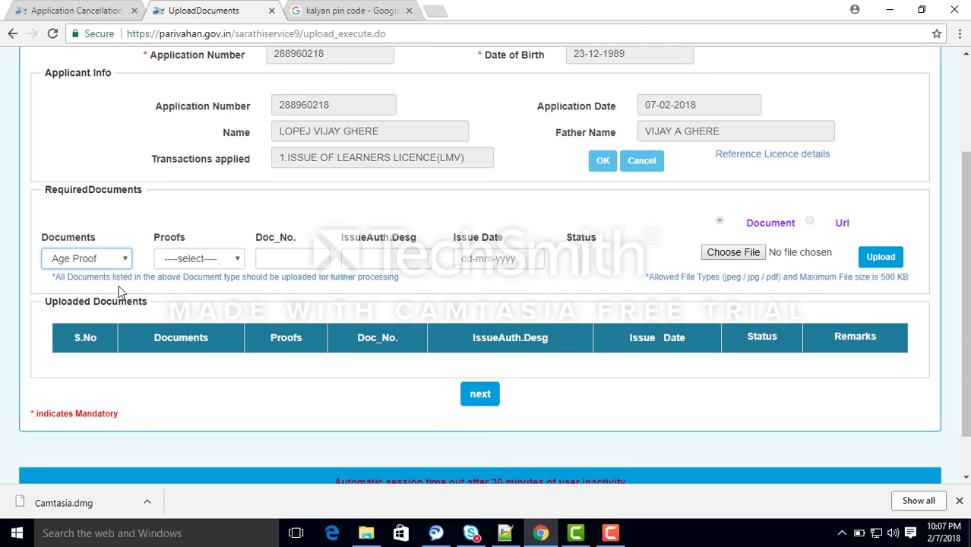
click(211, 259)
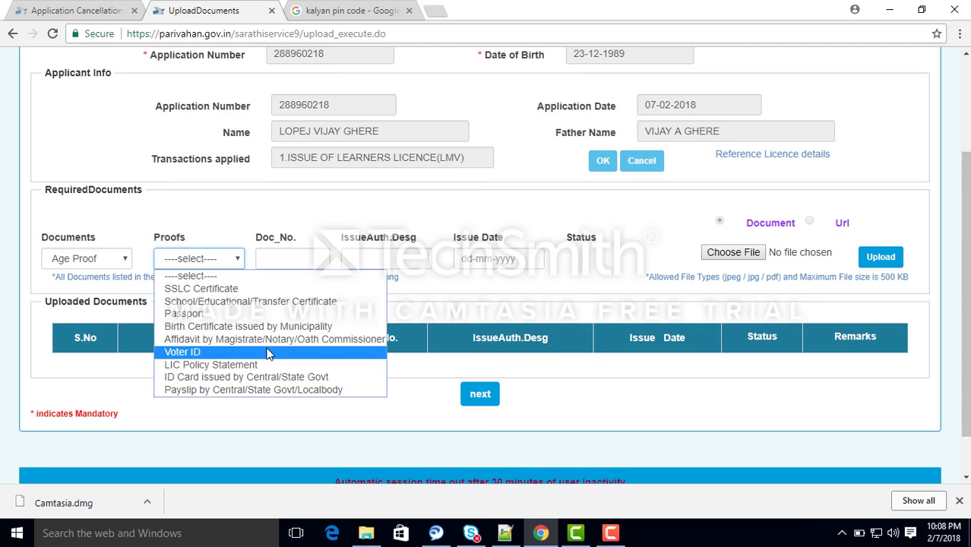
click(243, 314)
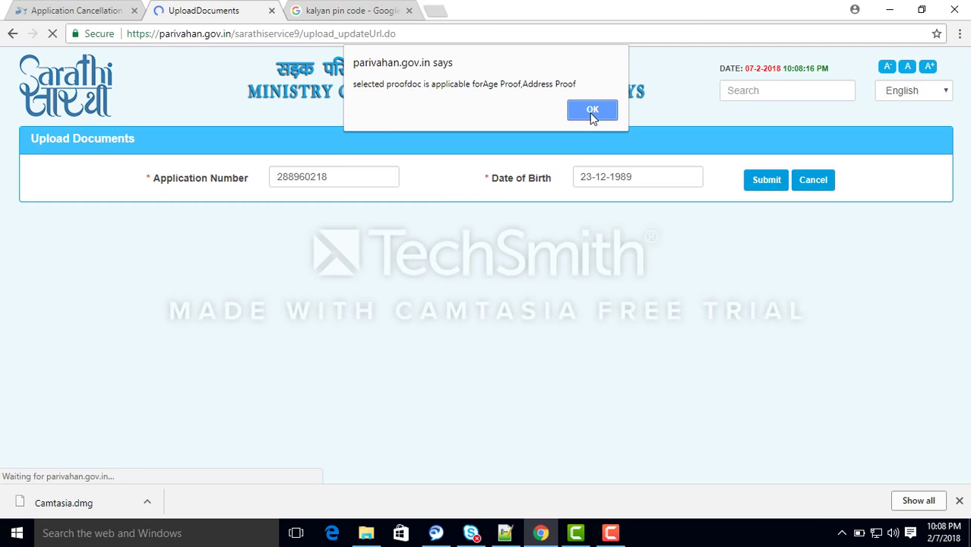
click(592, 112)
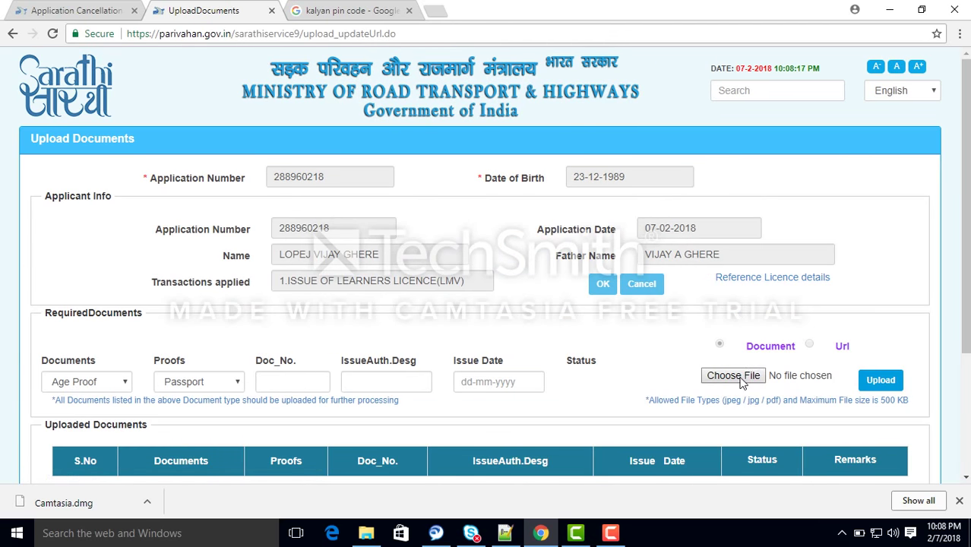
Attach Passport.jpg from the ID Froof folder and upload it as the Passport age proof.
click(733, 376)
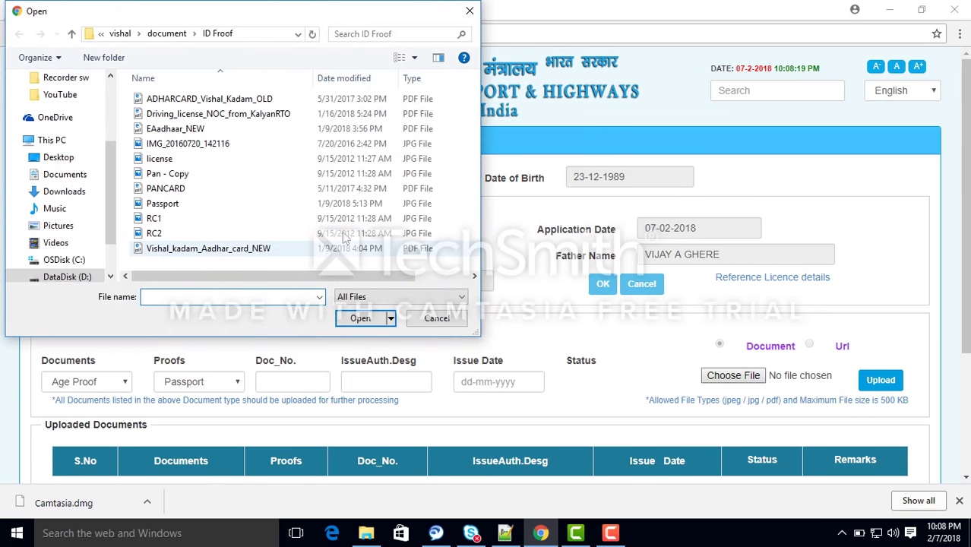
click(238, 204)
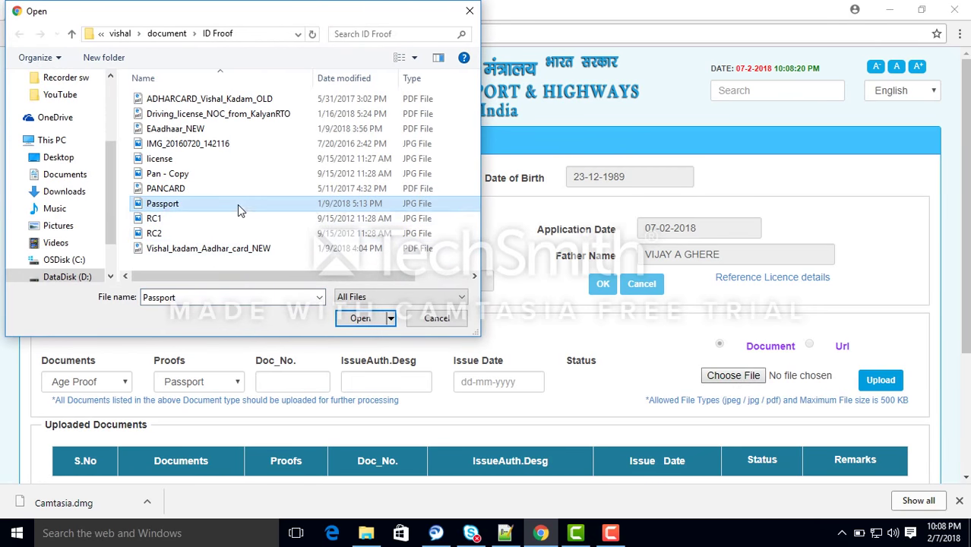
click(361, 318)
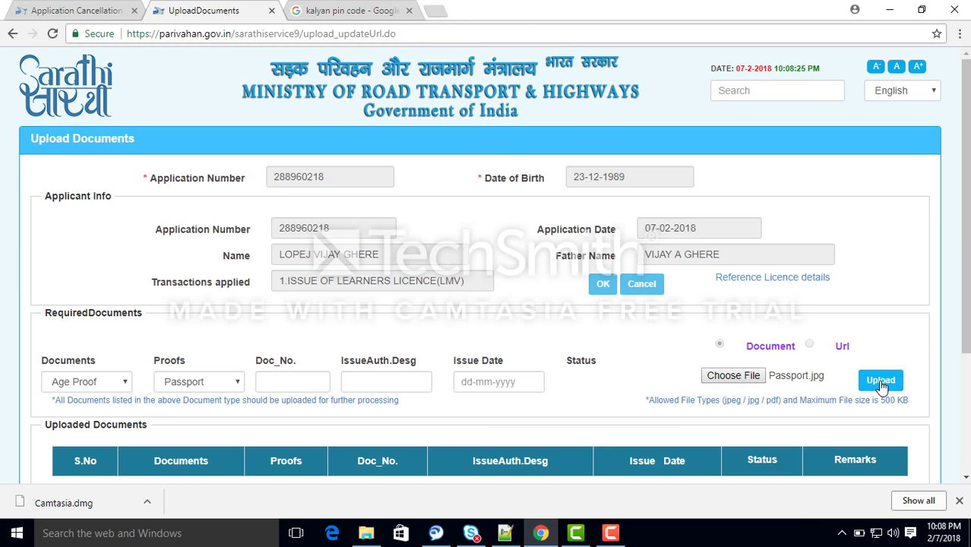
click(881, 386)
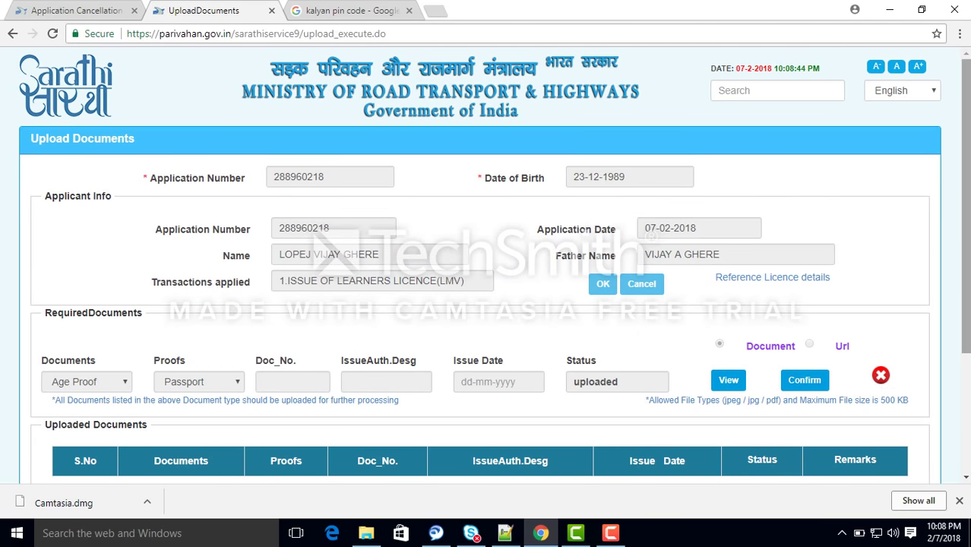
Confirm the uploaded Form1 (Self Declaration) and continue to the application status page.
scroll(963, 327, down, 1)
scroll(486, 266, down, 2)
scroll(486, 266, up, 1)
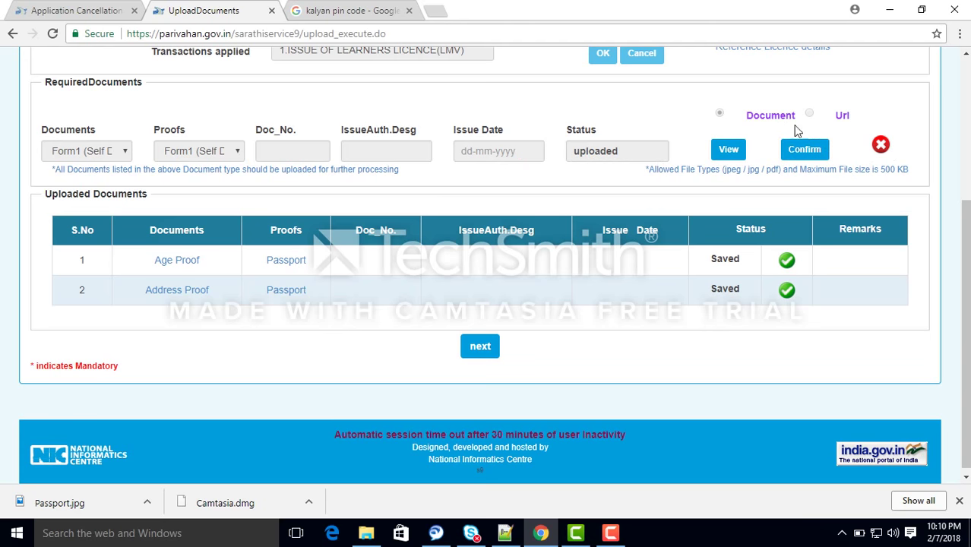
click(804, 149)
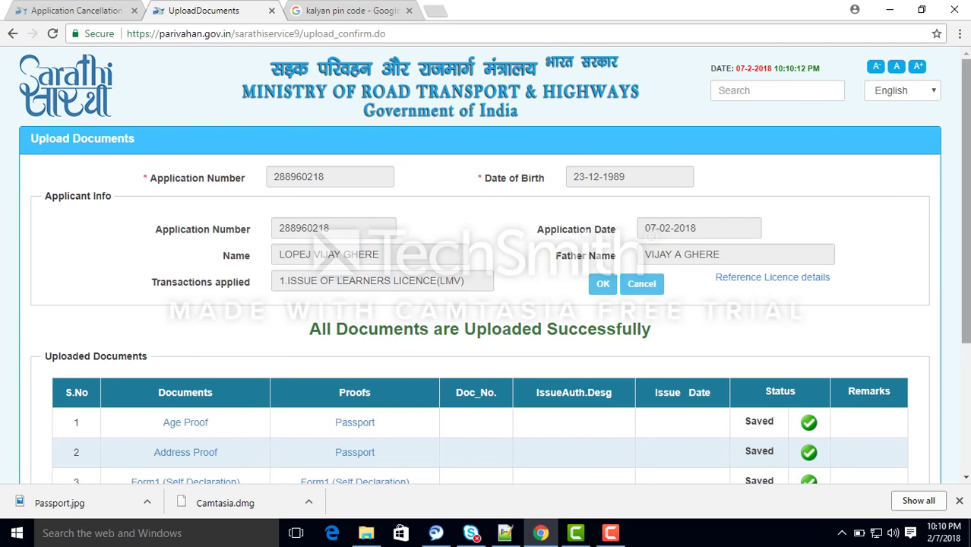
scroll(256, 391, down, 2)
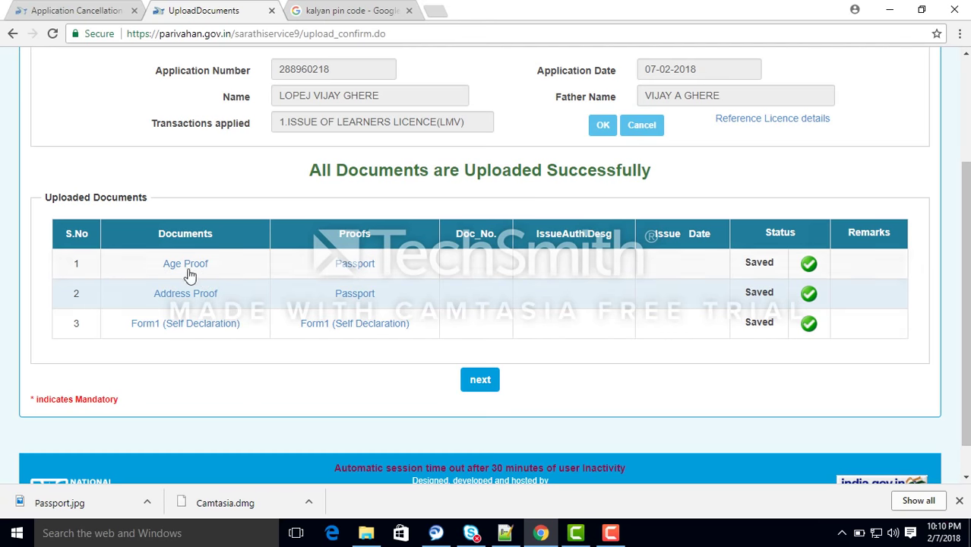
click(483, 379)
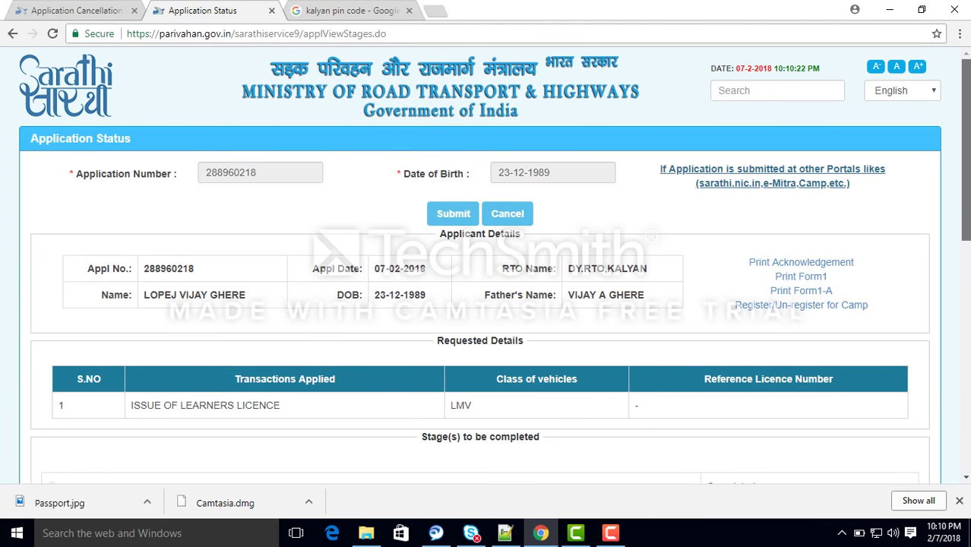
Open the application's acknowledgement and review the requested service, required proofs and RTO location.
scroll(965, 152, down, 1)
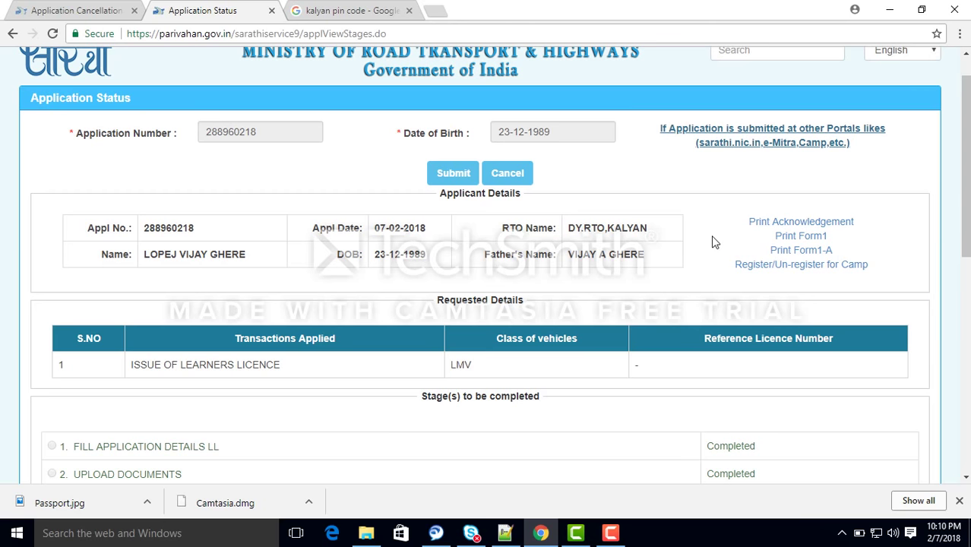
click(794, 222)
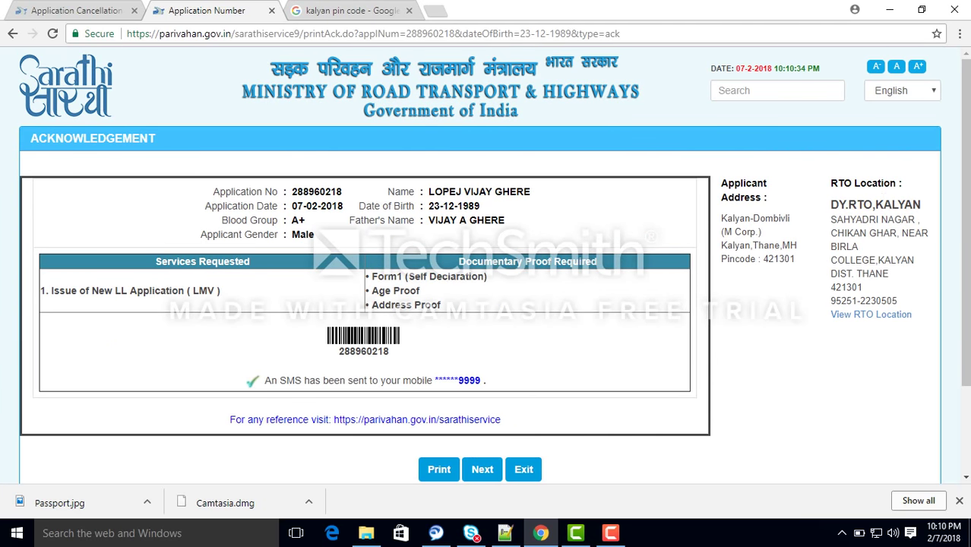
scroll(486, 266, down, 2)
scroll(486, 266, up, 1)
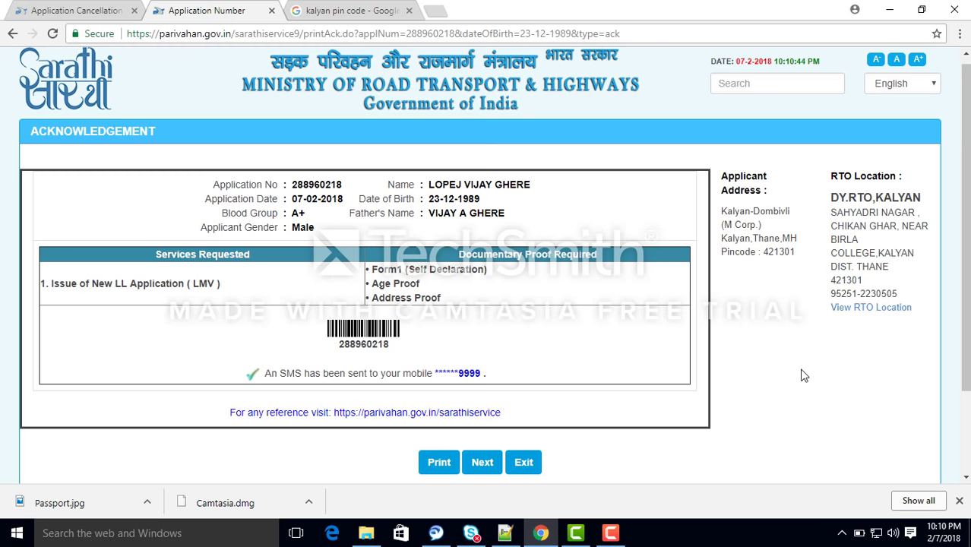
scroll(961, 275, down, 1)
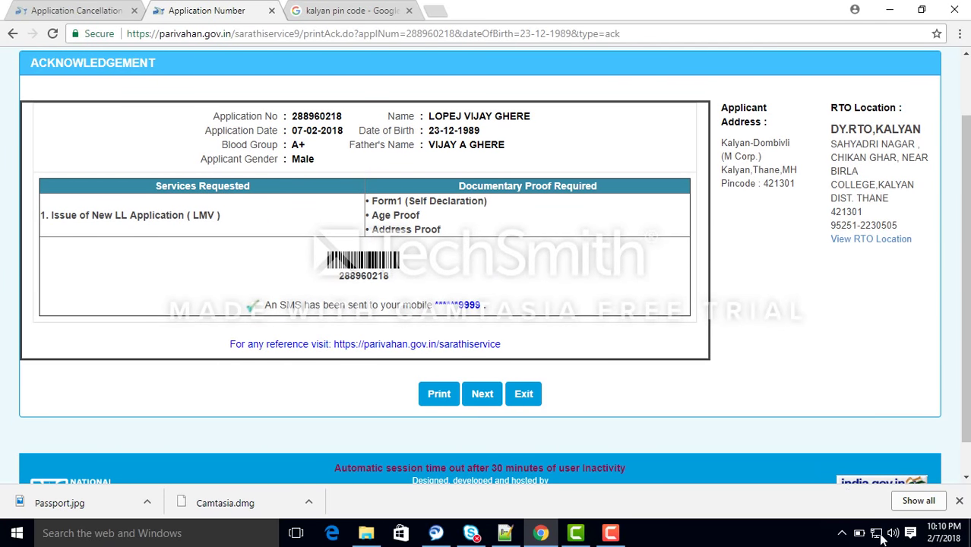
click(610, 532)
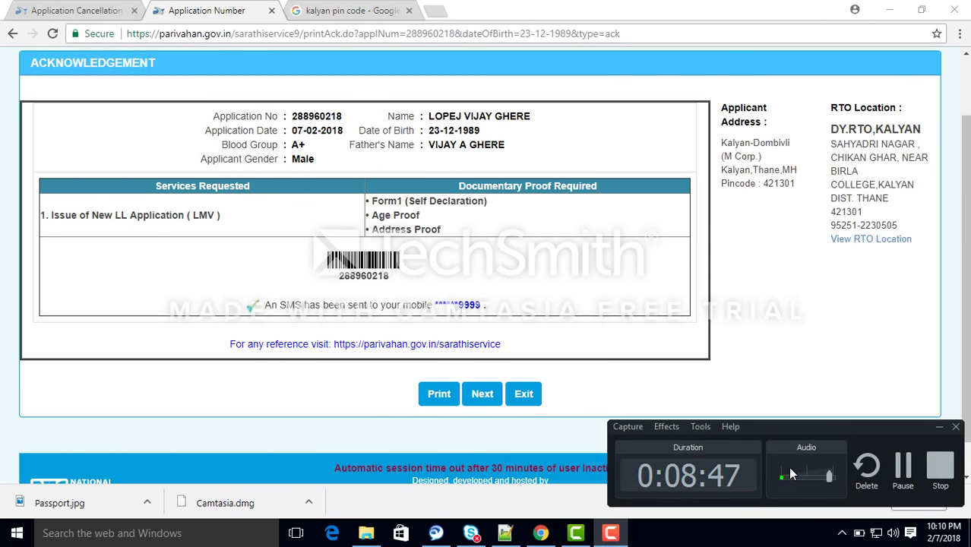
click(903, 466)
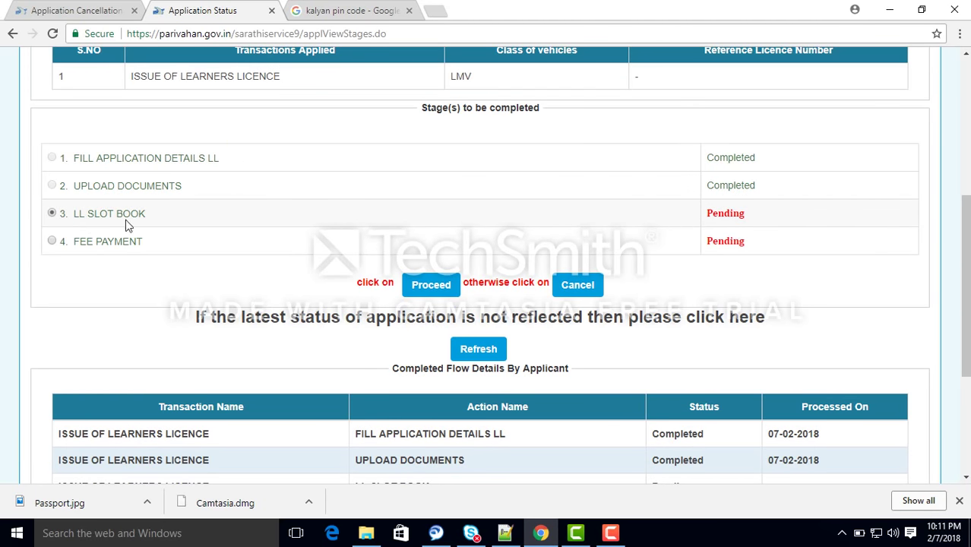
Proceed with the LL SLOT BOOK stage and choose 11 April 2018 as the test date.
click(426, 286)
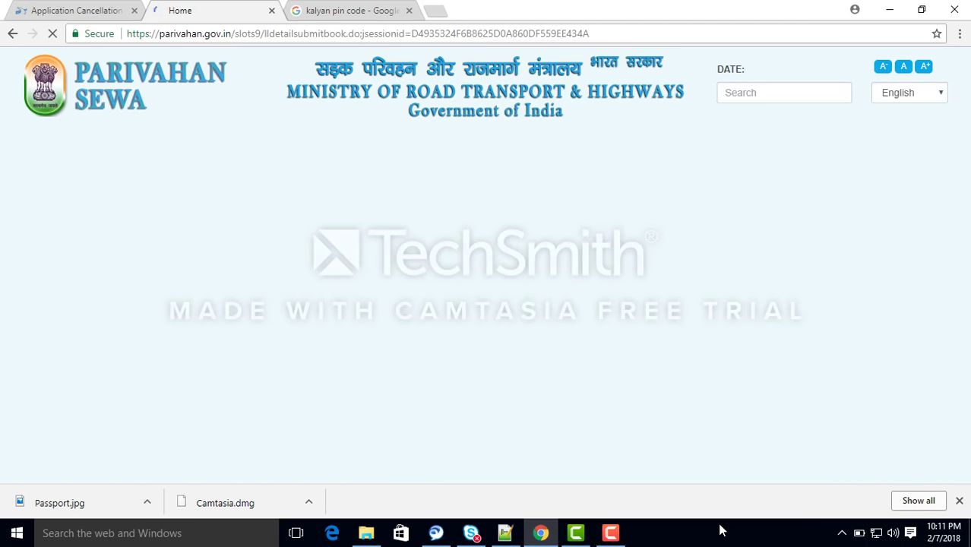
click(904, 462)
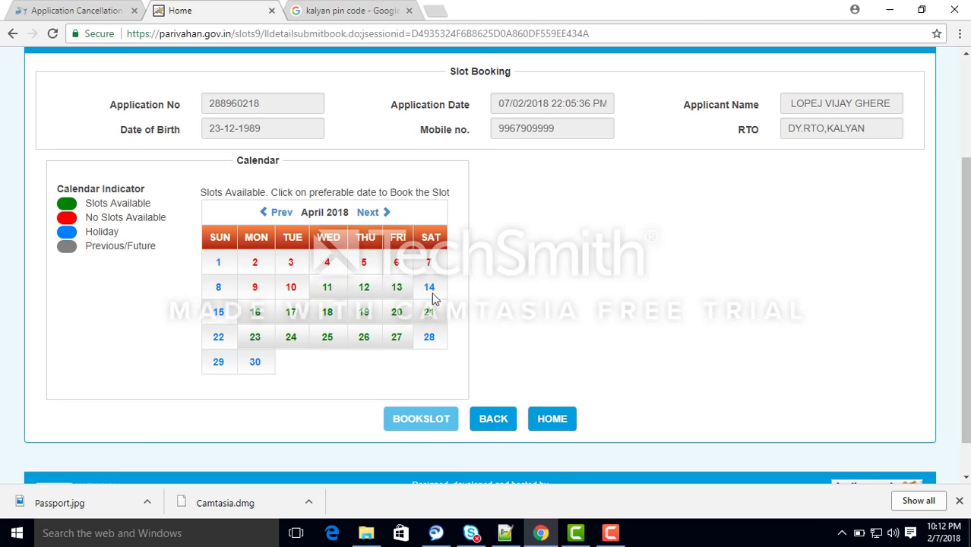
click(329, 290)
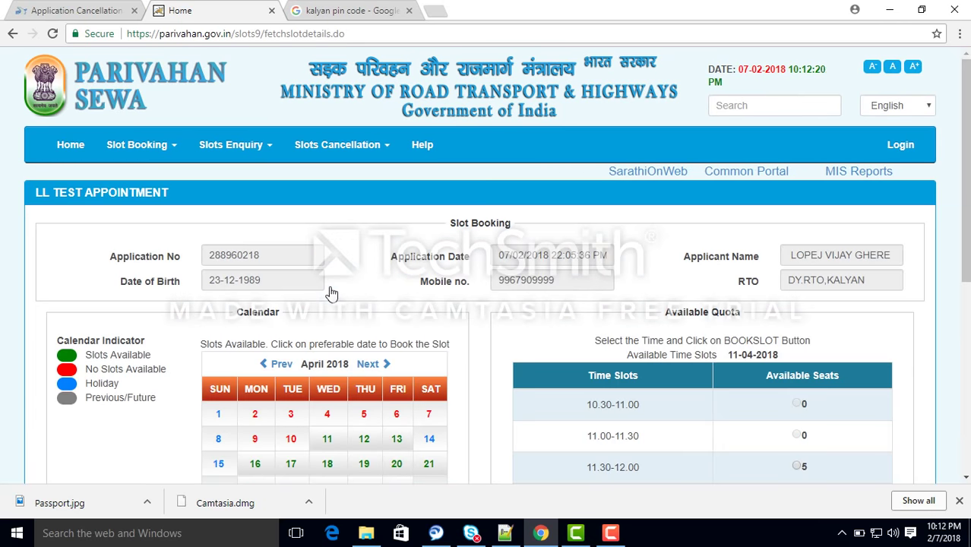
Select the 13.00-13.30 time slot, submit it for booking and review the LL test appointment preview.
scroll(486, 303, down, 3)
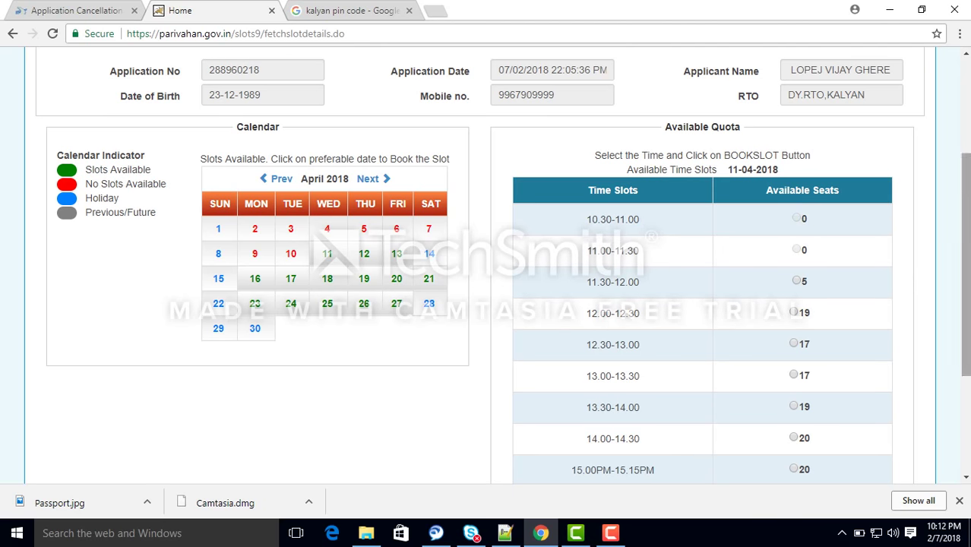
scroll(965, 266, down, 3)
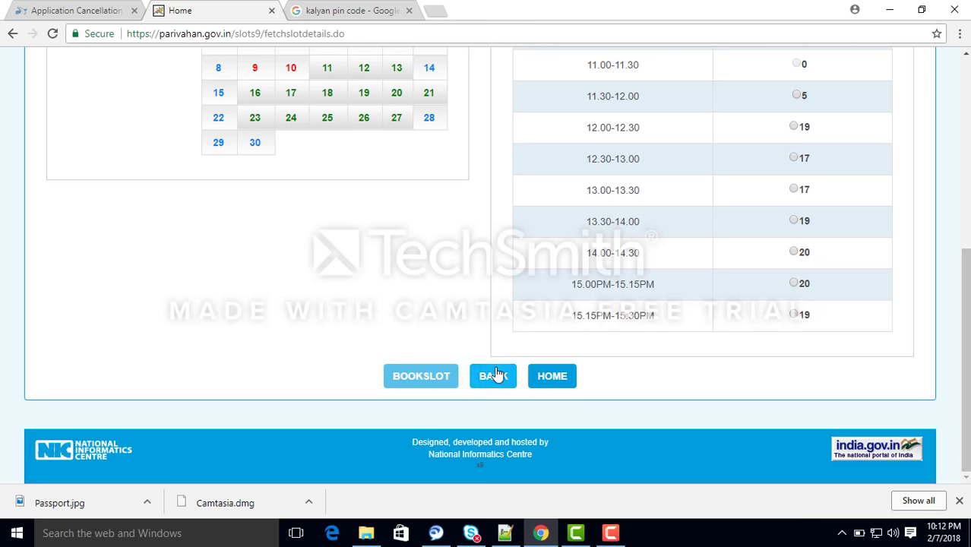
click(794, 190)
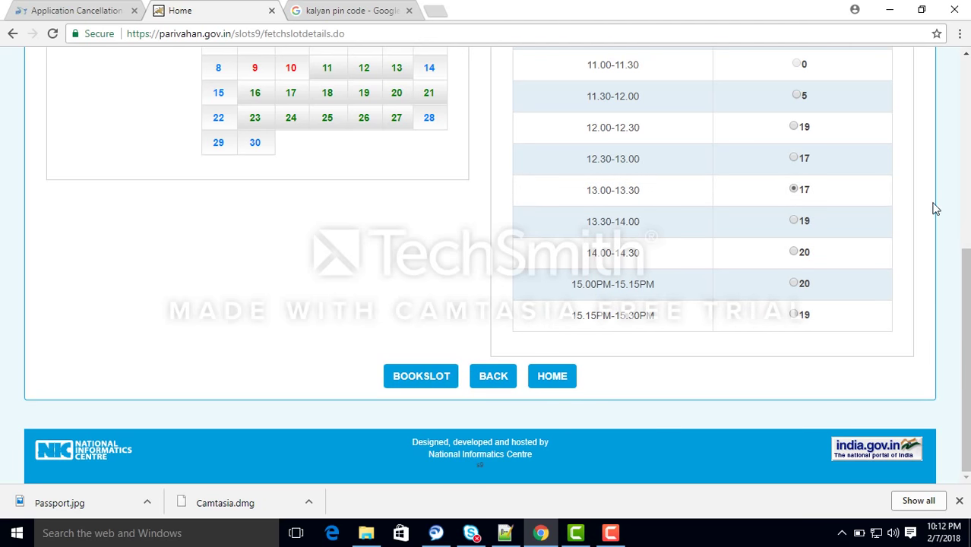
click(419, 378)
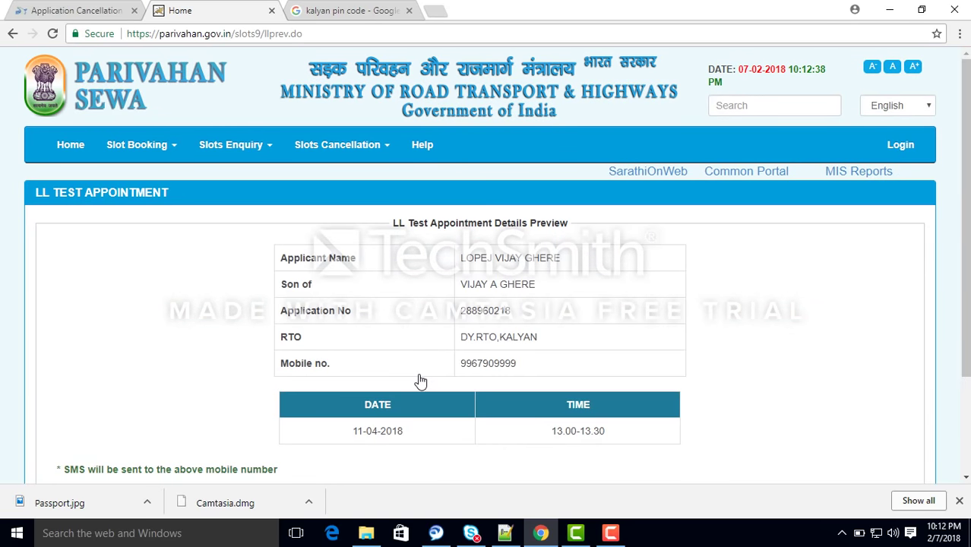
scroll(495, 265, down, 2)
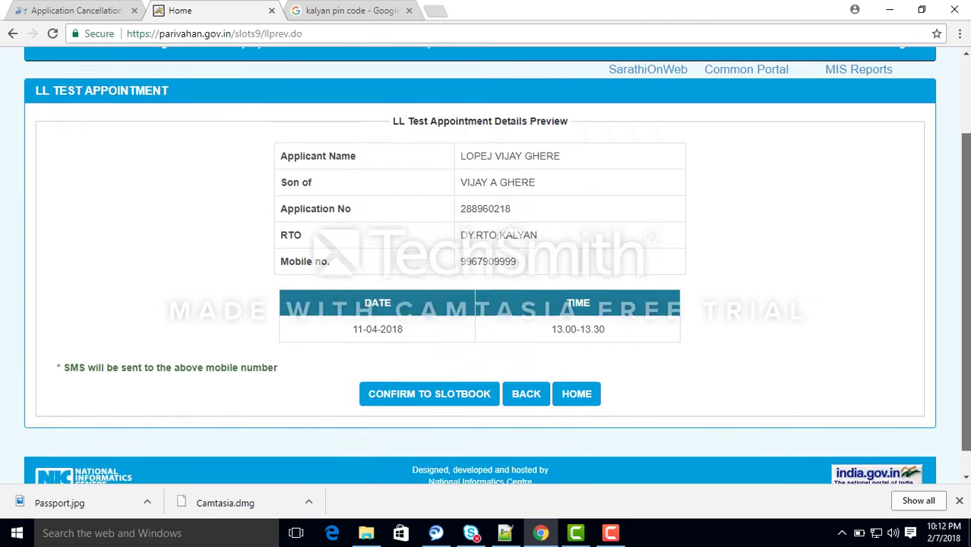
scroll(496, 265, down, 1)
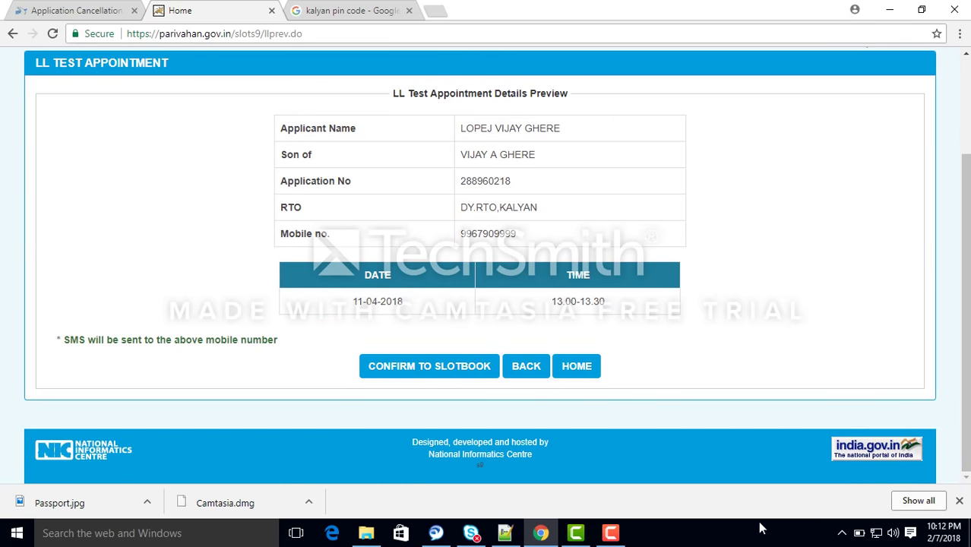
click(612, 533)
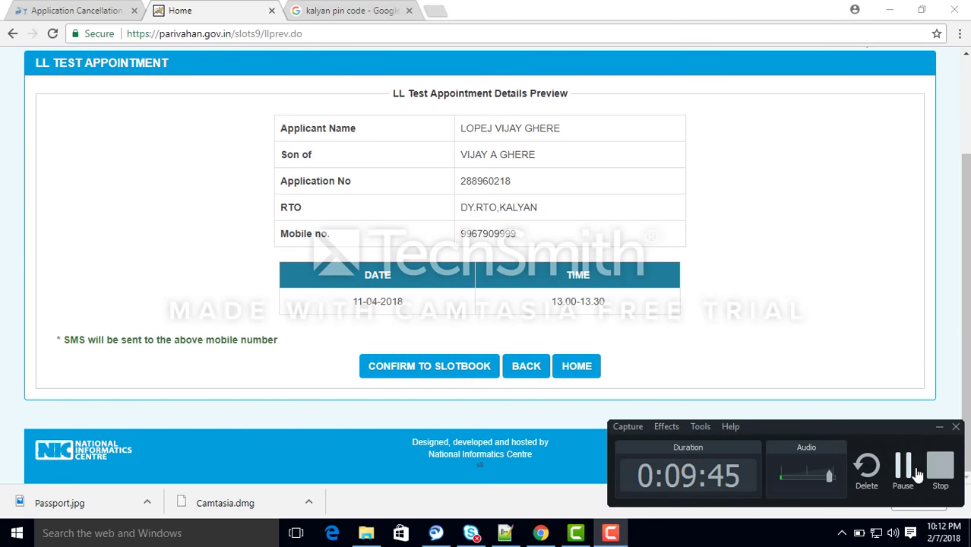